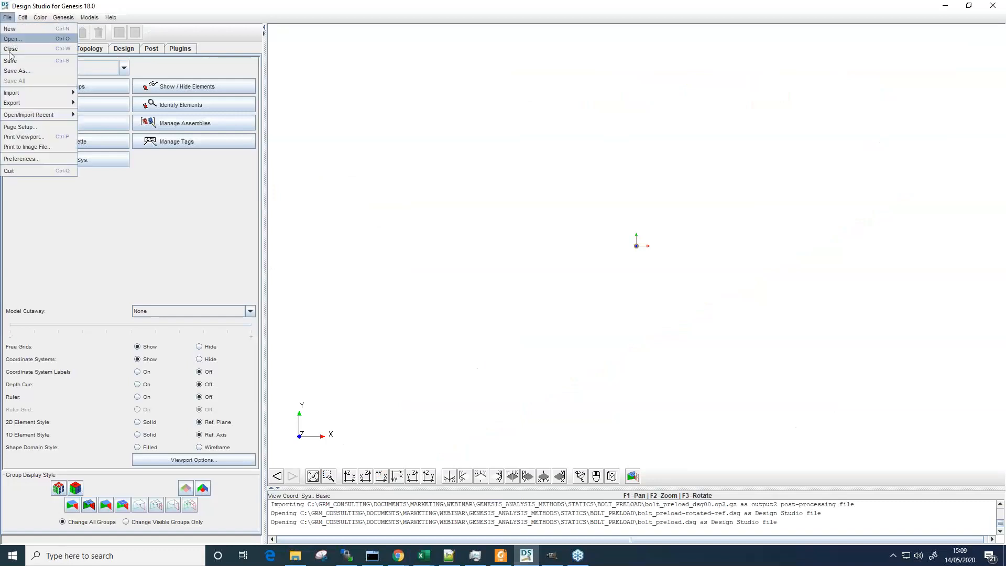
Step: Open the tube.dsg model from the BUCKLING\TUBE folder
click(15, 30)
click(563, 197)
click(564, 197)
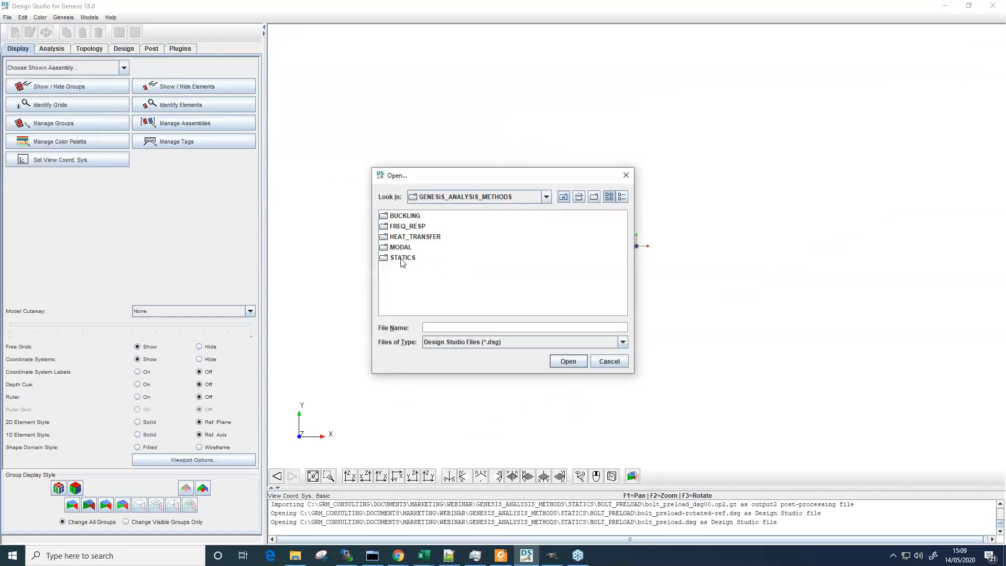
double_click(401, 216)
double_click(394, 218)
click(398, 220)
double_click(398, 220)
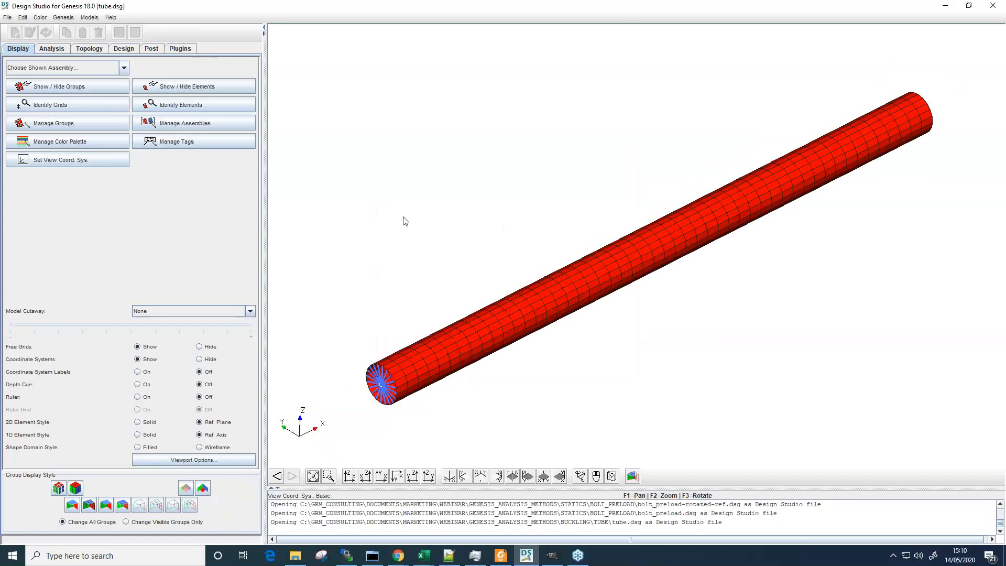
right_click(410, 245)
click(476, 264)
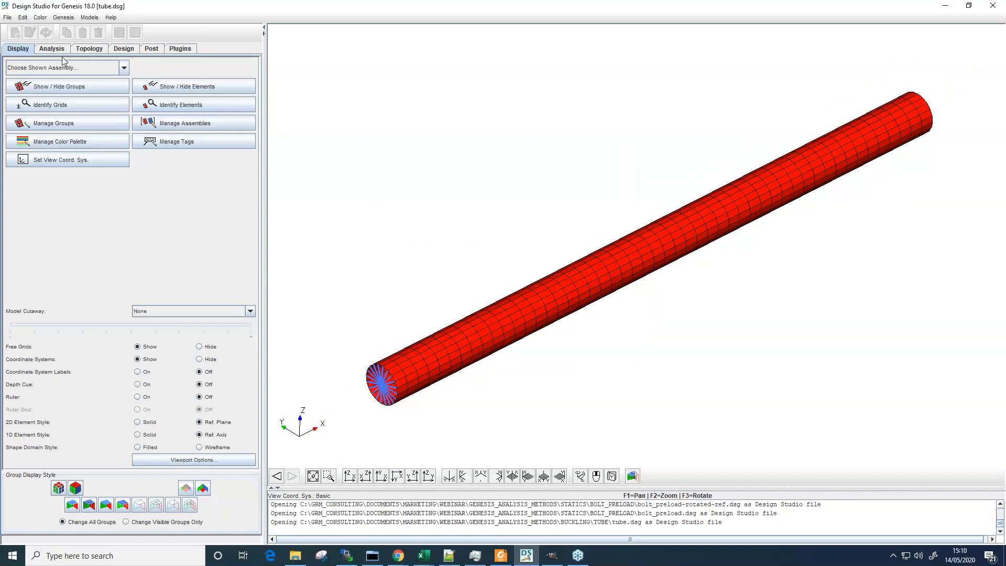
Step: Examine the 1kN Compressive Force static loadcase, checking the applied force and the constraints at both tube ends
click(51, 48)
click(110, 65)
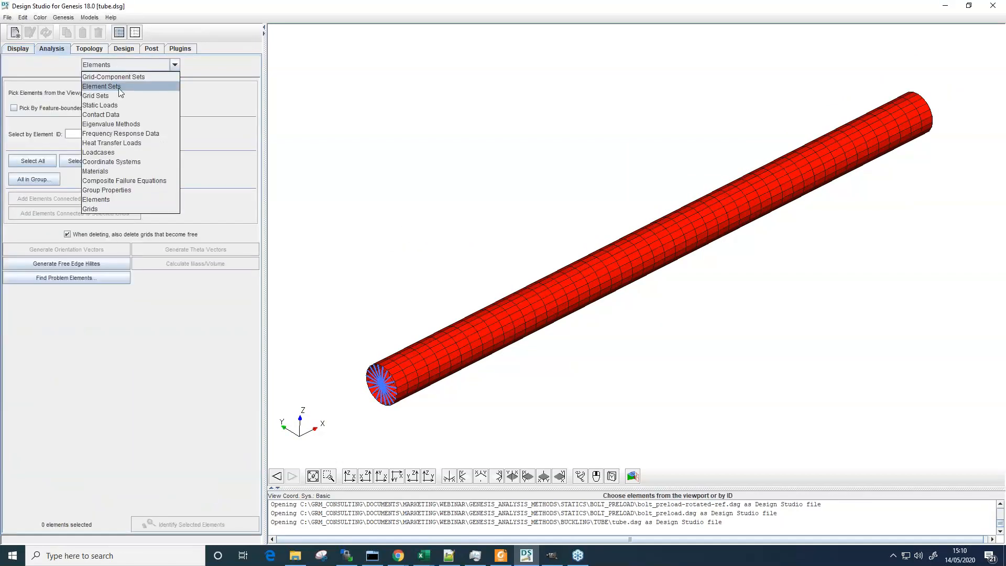
click(110, 153)
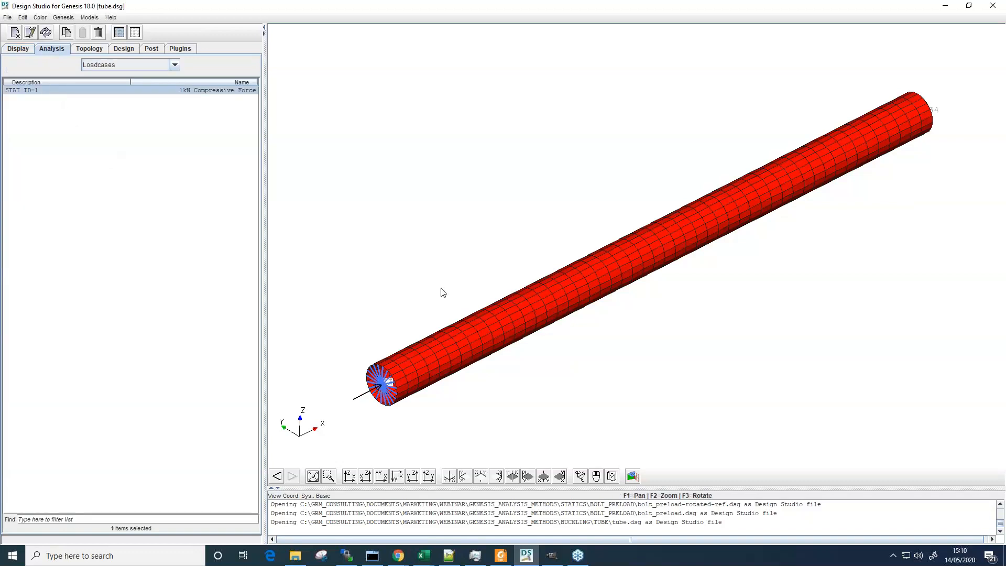
scroll(440, 291, up, 3)
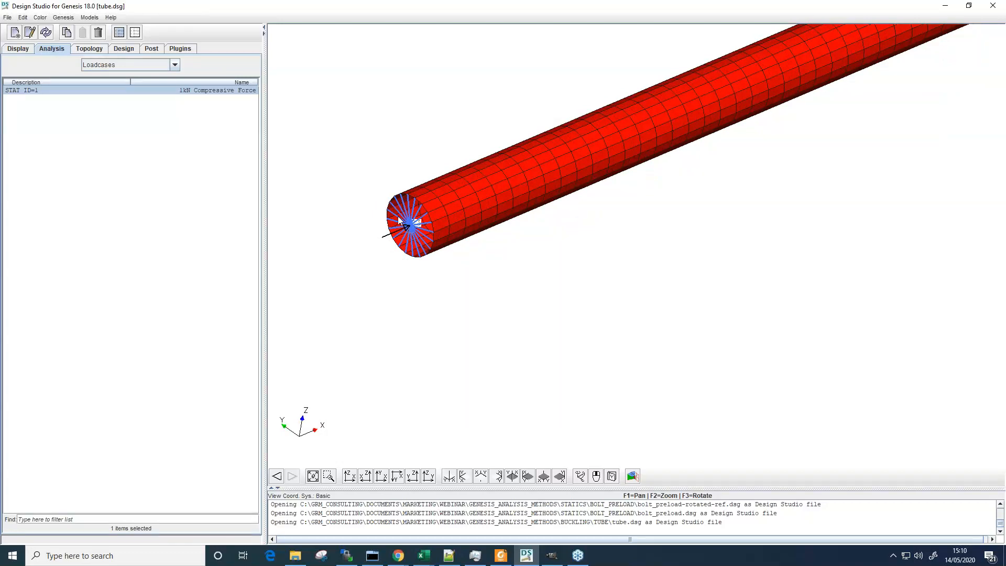
drag(408, 238, 689, 308)
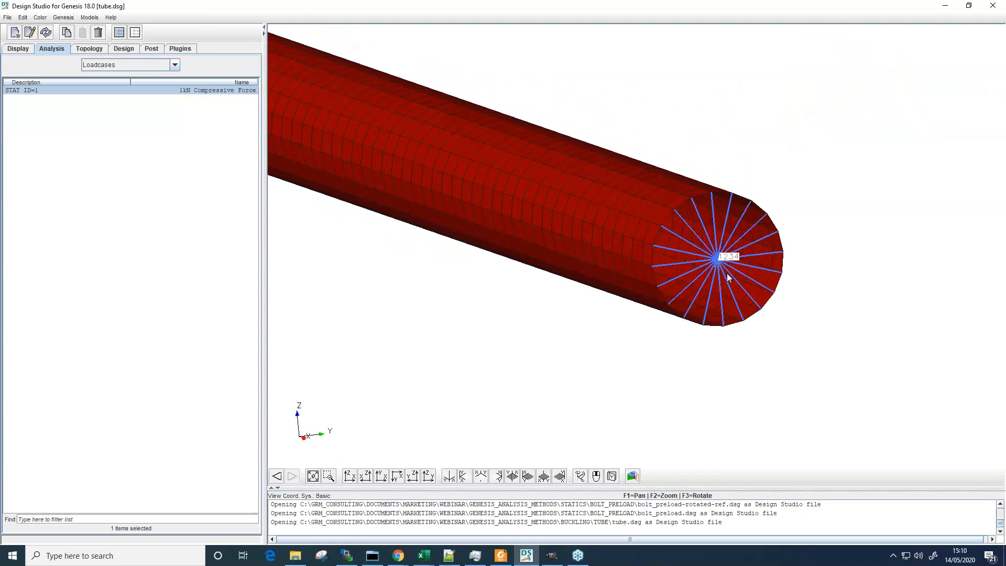
drag(727, 272, 730, 268)
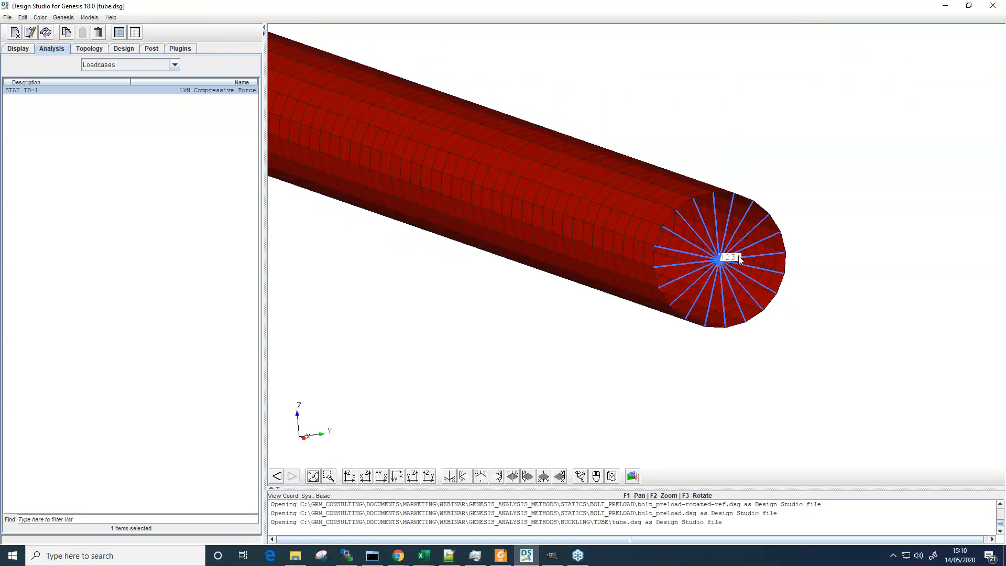
middle_drag(721, 260, 578, 360)
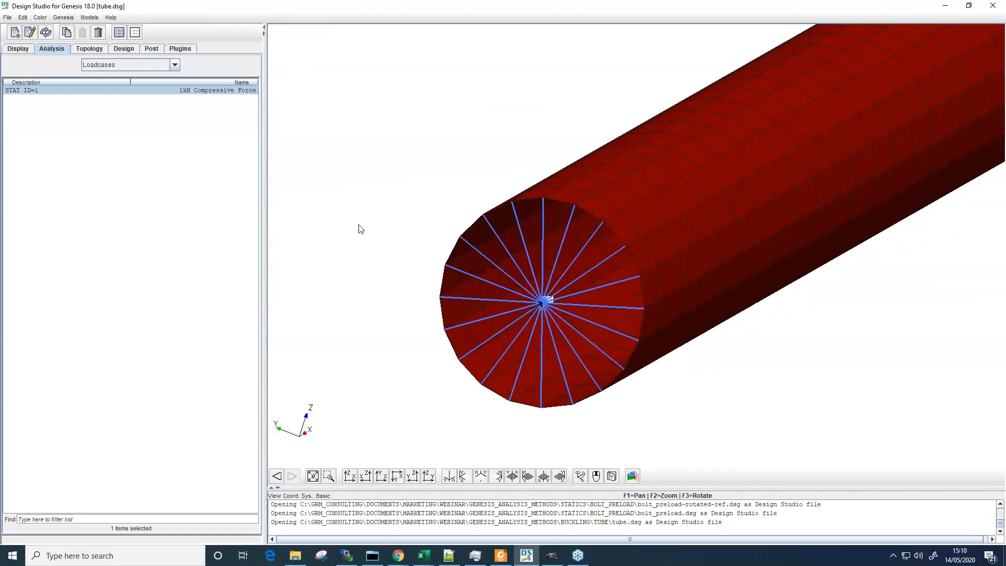
scroll(692, 278, down, 6)
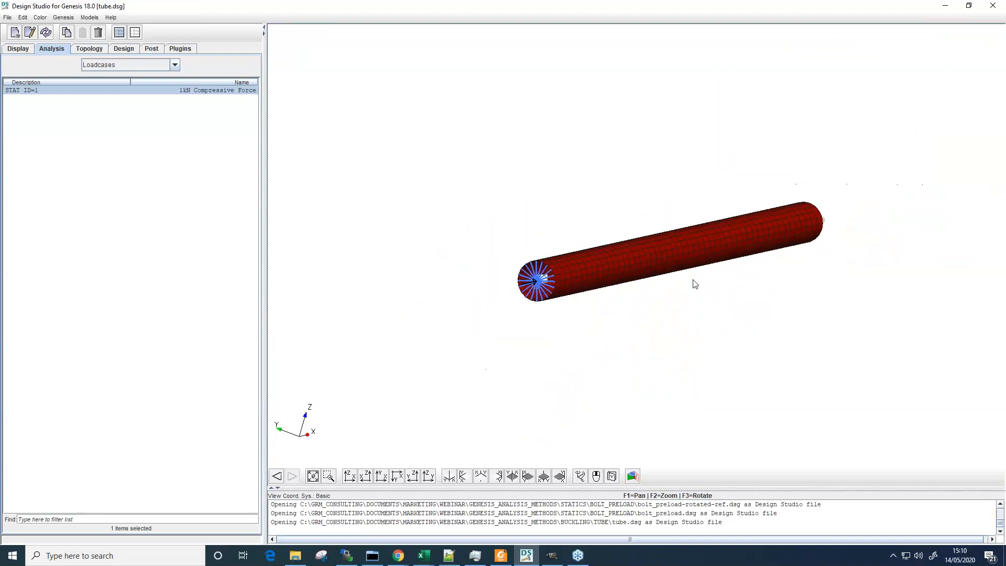
scroll(695, 284, up, 3)
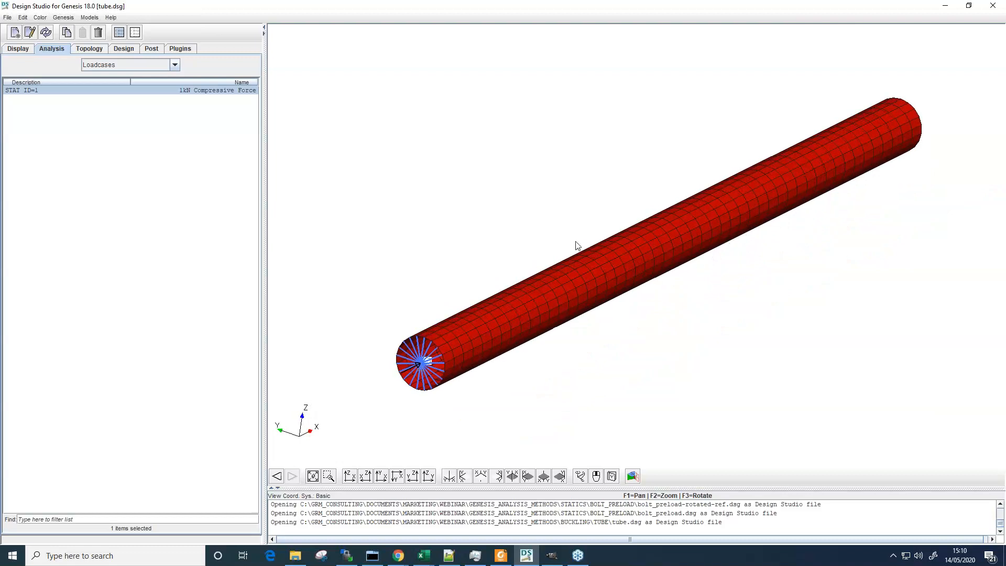
Step: Run a single Genesis analysis of the tube and import the tube_dsg00.op2.gz post-processing file
click(152, 48)
click(122, 66)
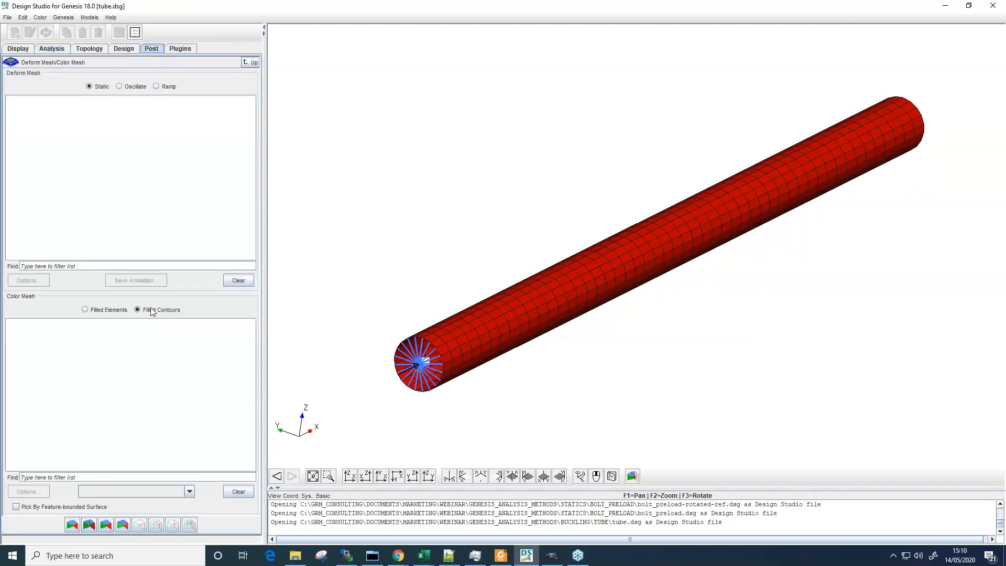
click(70, 19)
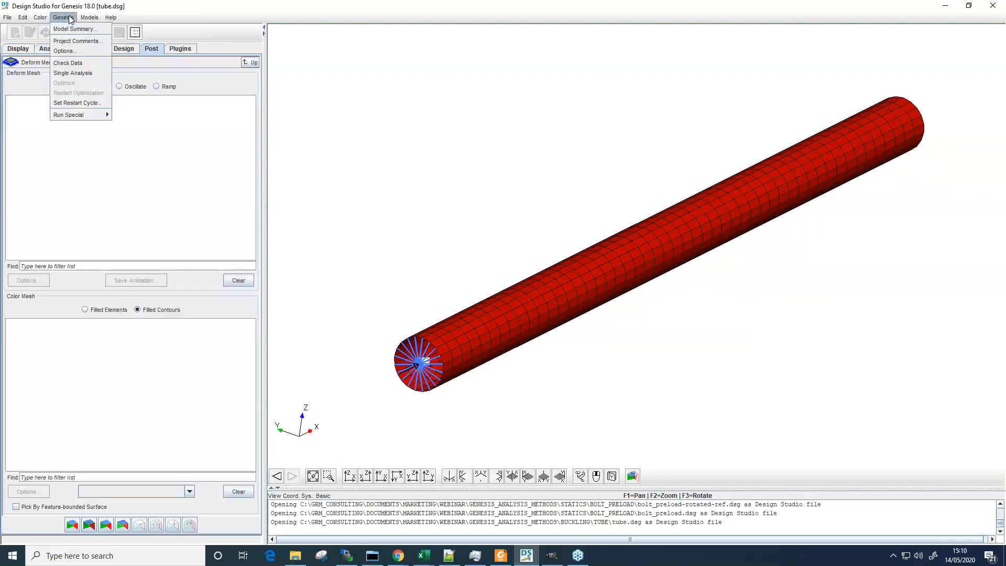
click(72, 72)
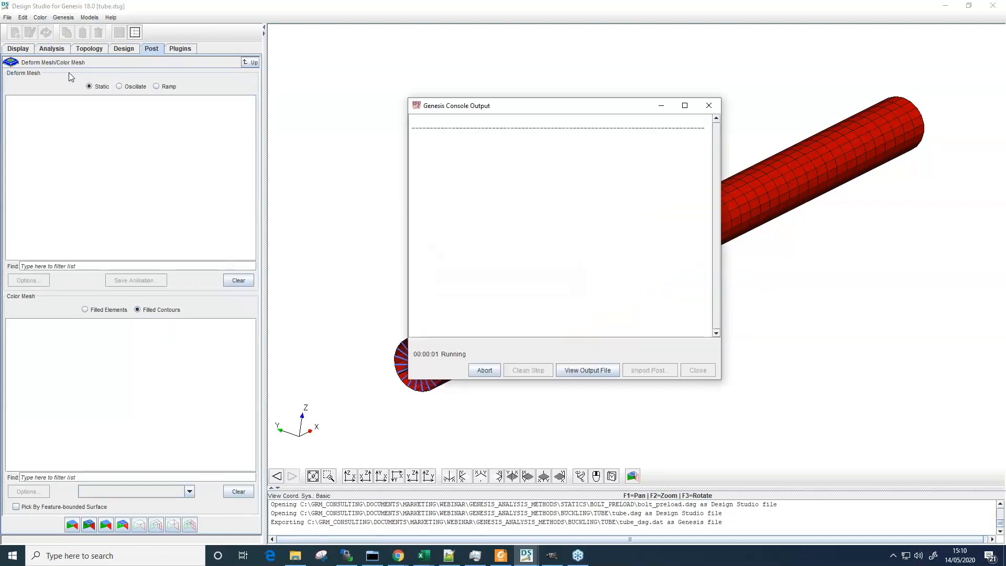
click(659, 373)
click(462, 199)
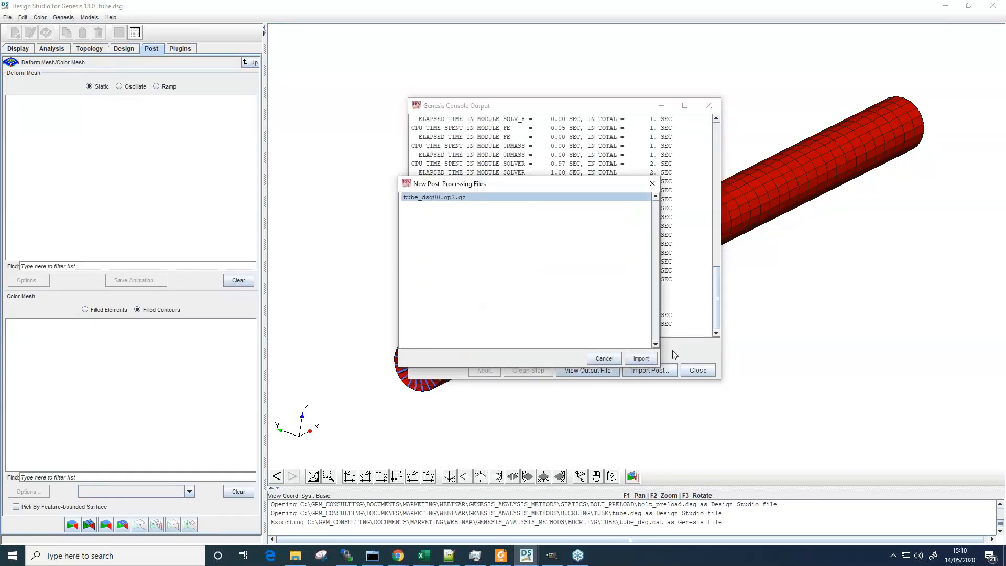
click(641, 358)
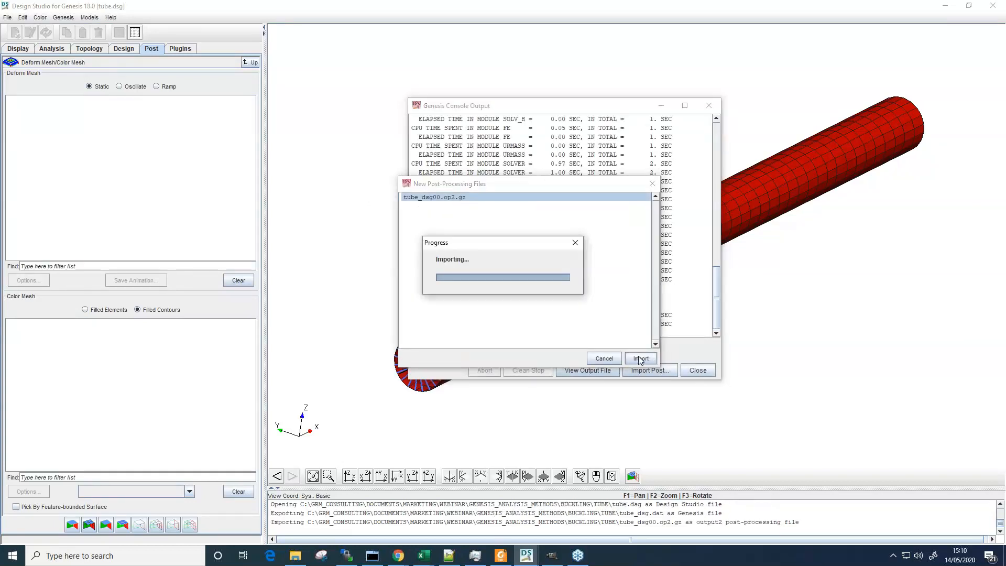
click(688, 370)
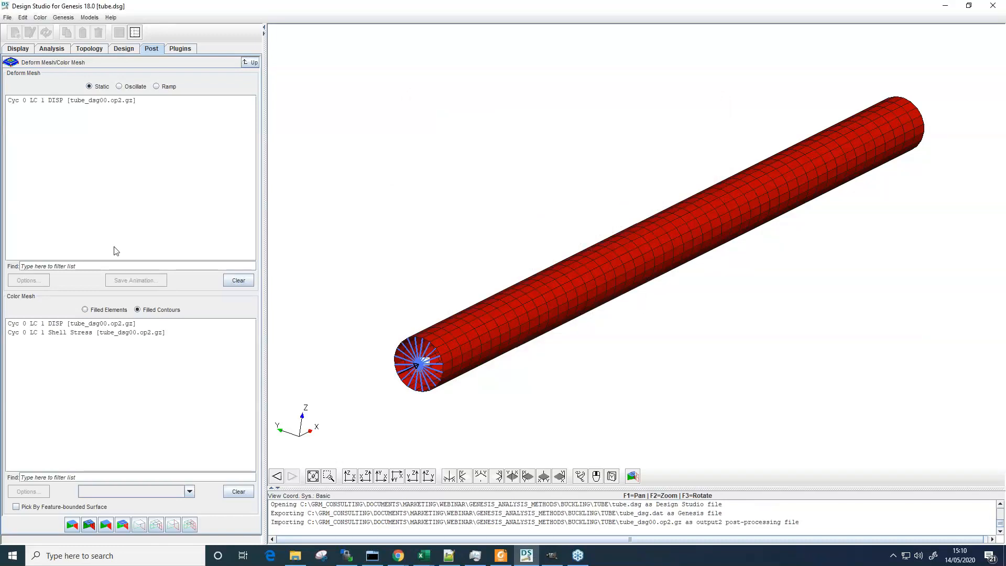
Step: Examine the loadcase 1 shell stress as filled elements on the statically deformed tube mesh, then leave the result plot
click(96, 309)
click(91, 333)
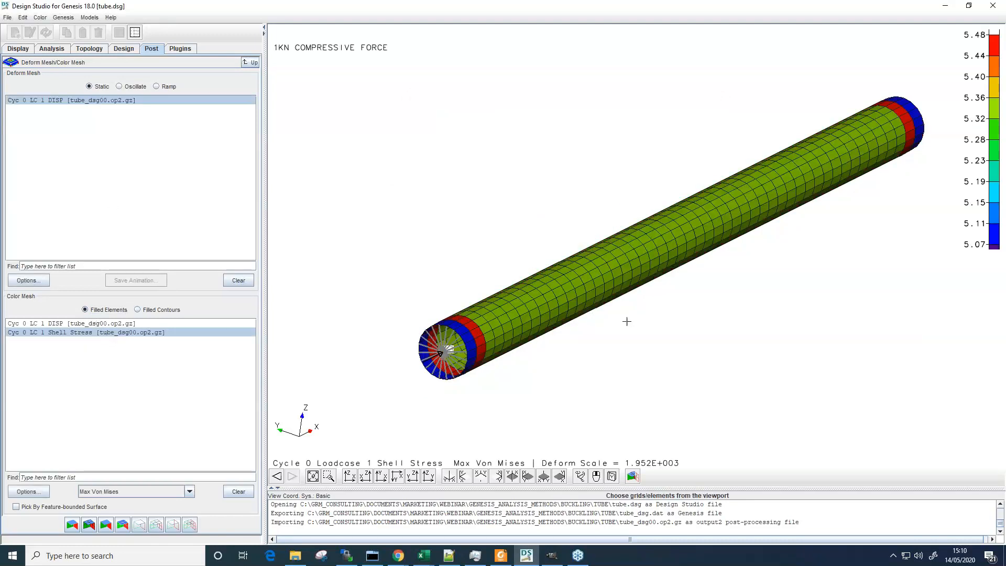
middle_drag(644, 305, 501, 336)
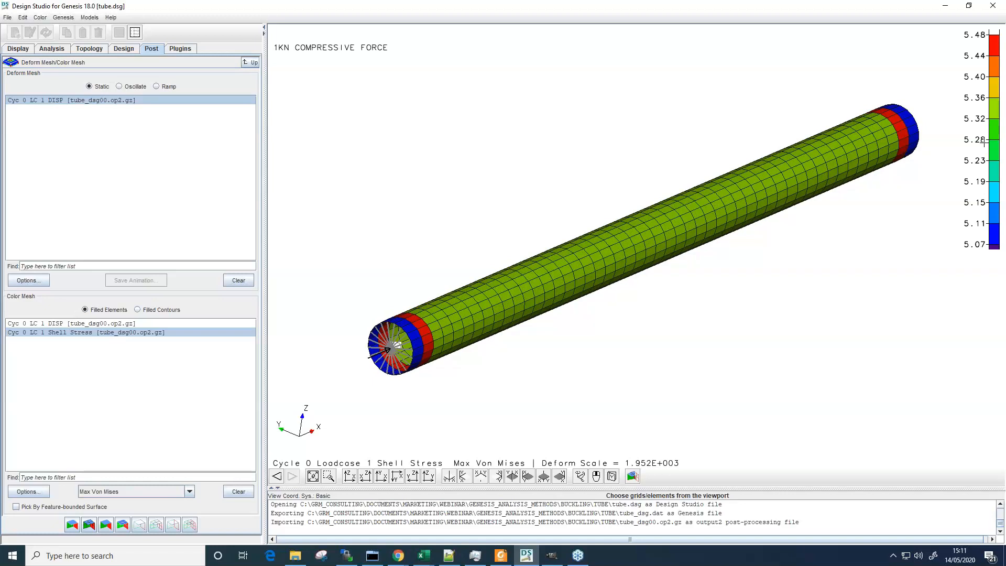
middle_drag(485, 329, 482, 331)
click(248, 63)
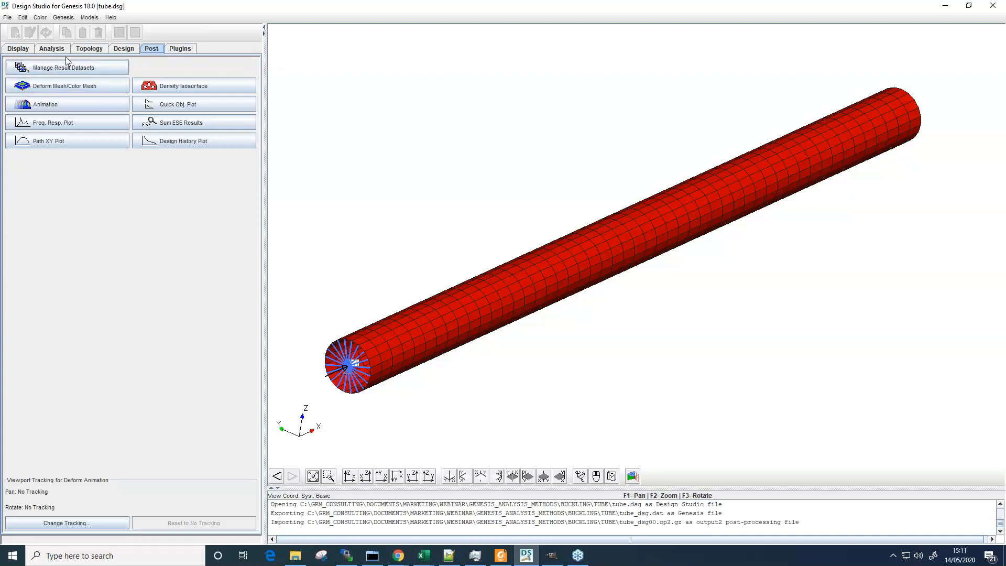
Step: Start a new eigenvalue method using Lanczos, with V2 left blank and the number of modes set to 3
click(52, 48)
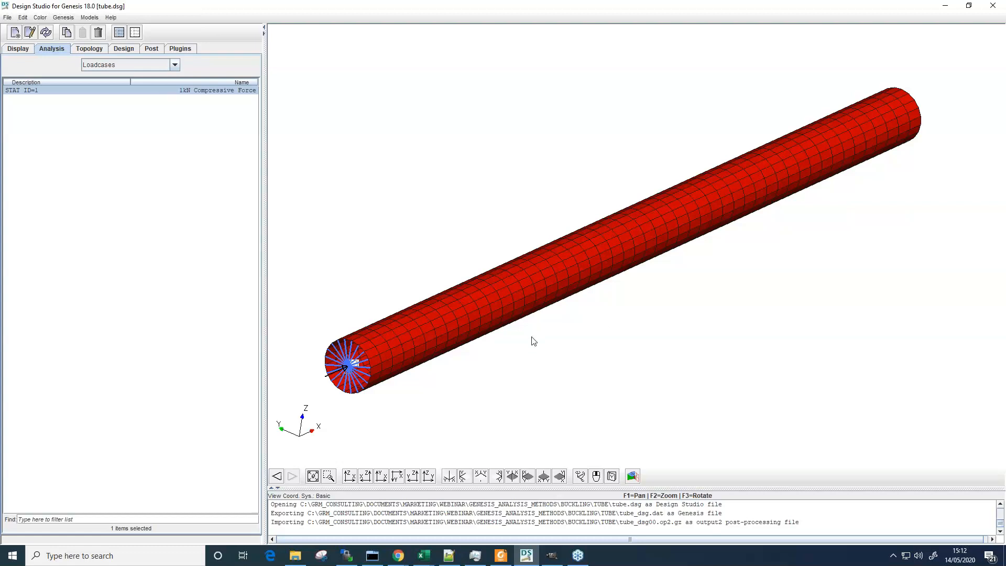
middle_drag(532, 334, 580, 319)
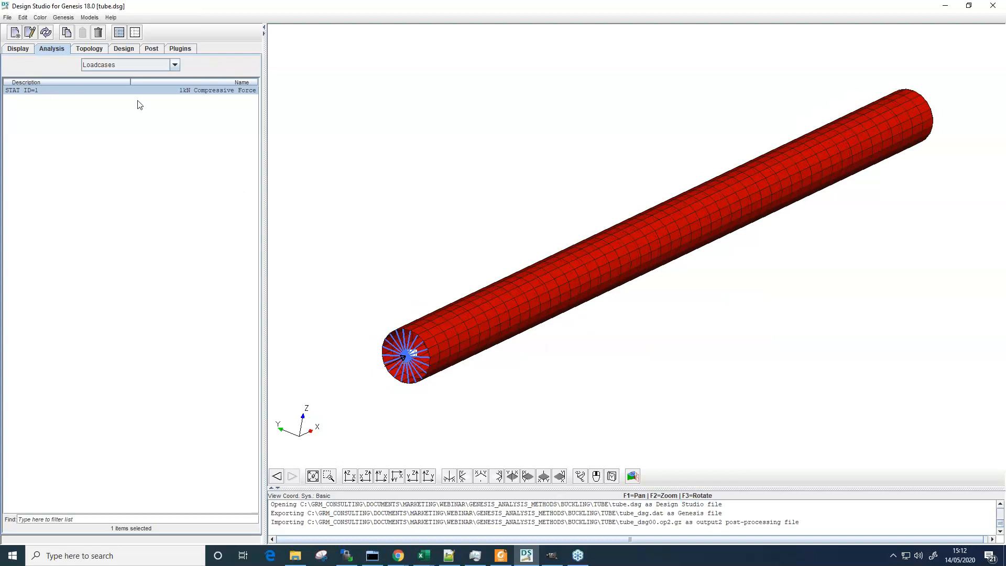
click(128, 66)
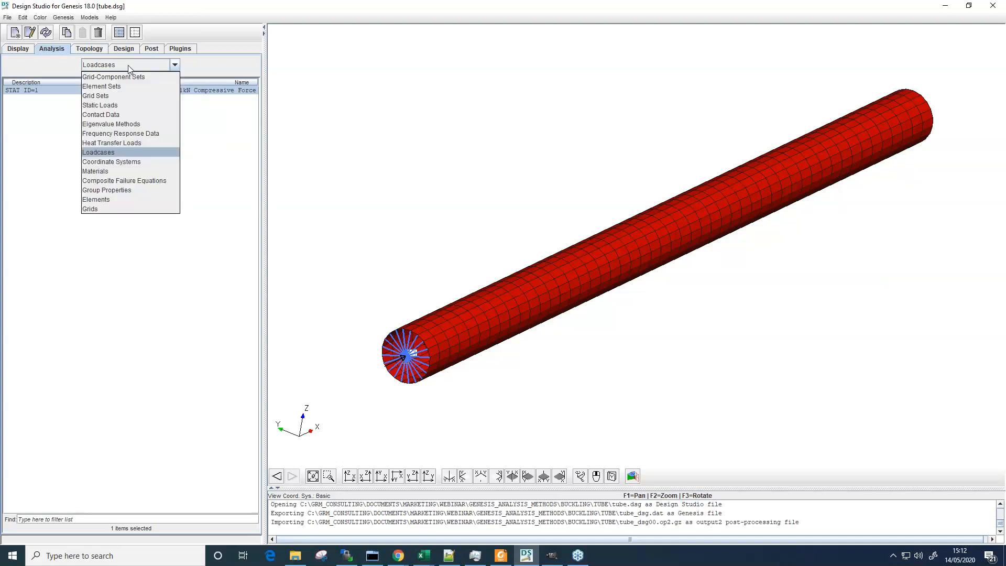
click(107, 125)
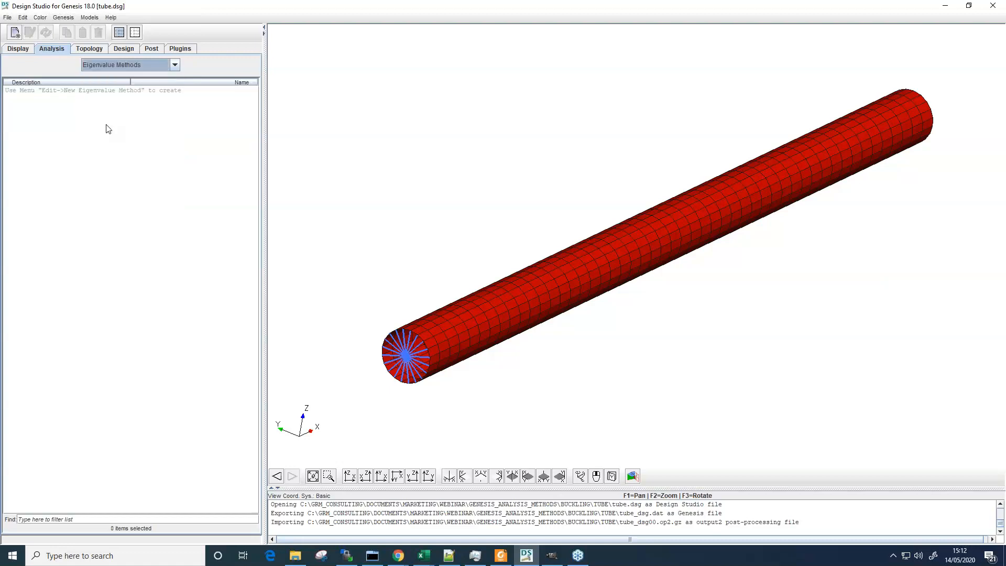
click(17, 35)
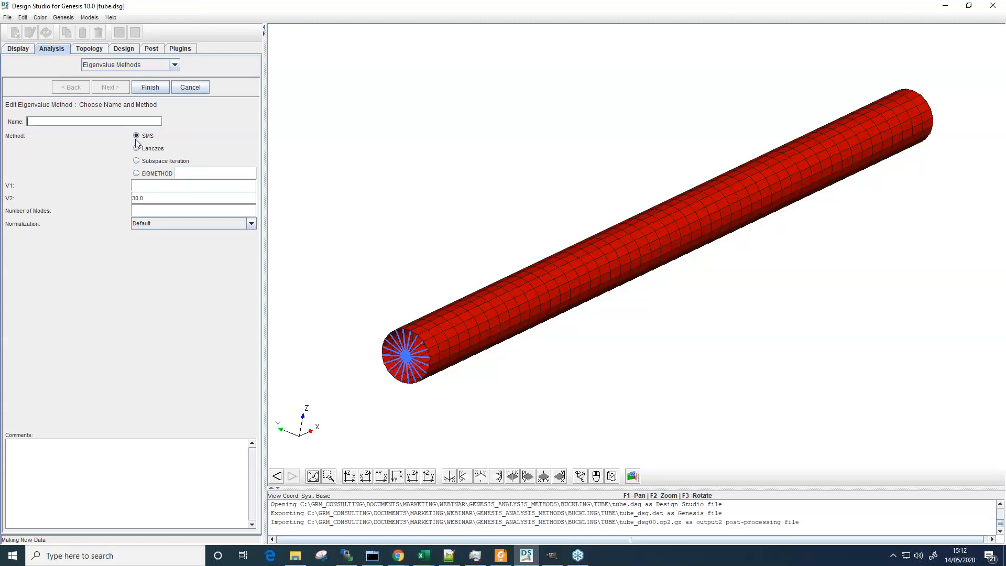
click(137, 148)
drag(149, 197, 130, 197)
key(BackSpace)
click(144, 210)
text(3)
Step: Set V1 to 0 and finish the eigenvalue method
click(142, 186)
middle_drag(621, 259, 625, 253)
scroll(624, 253, down, 2)
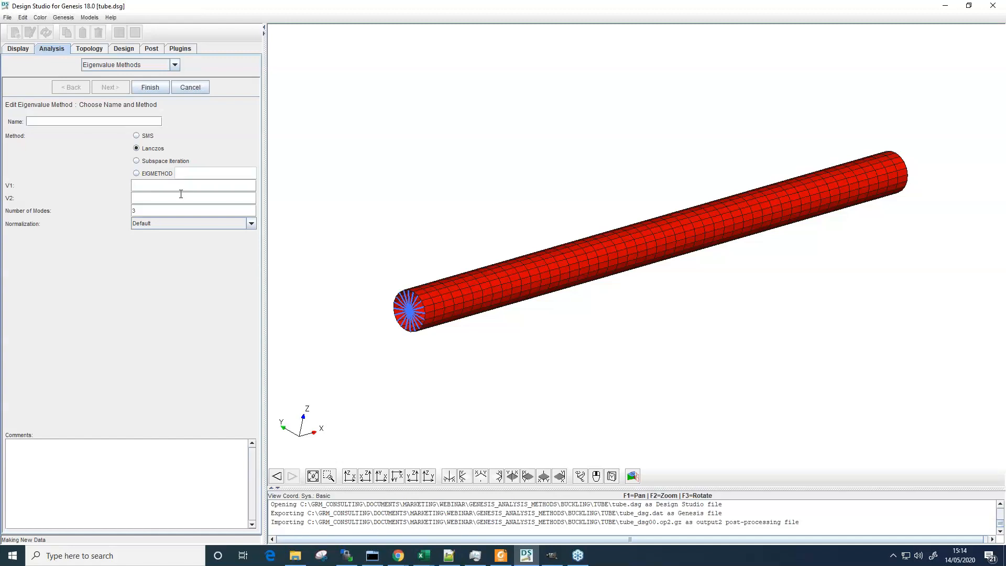
text(0)
click(153, 89)
click(151, 87)
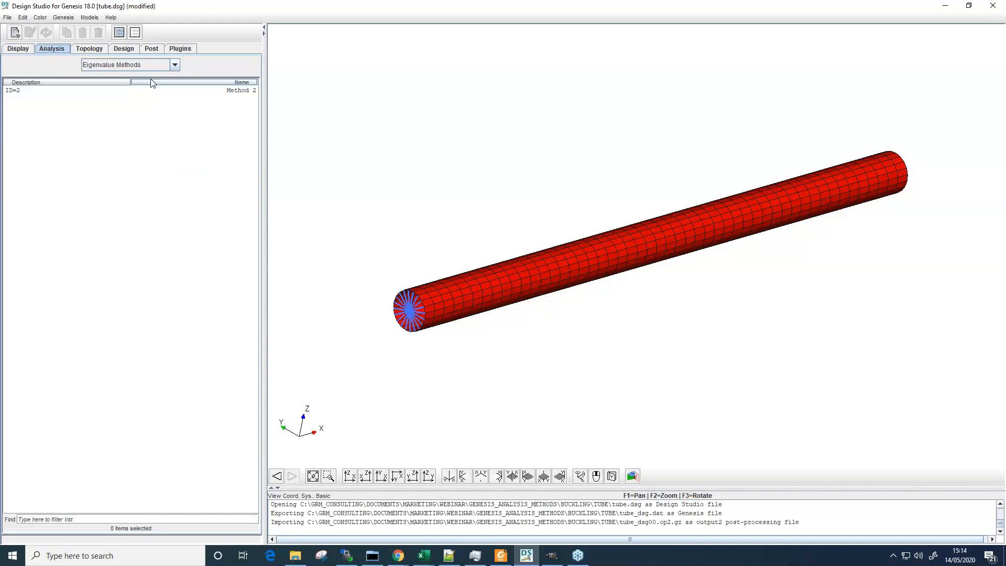
Step: Start a new loadcase named buckling with the Buckling type and proceed to its eigenvalue controls
click(143, 66)
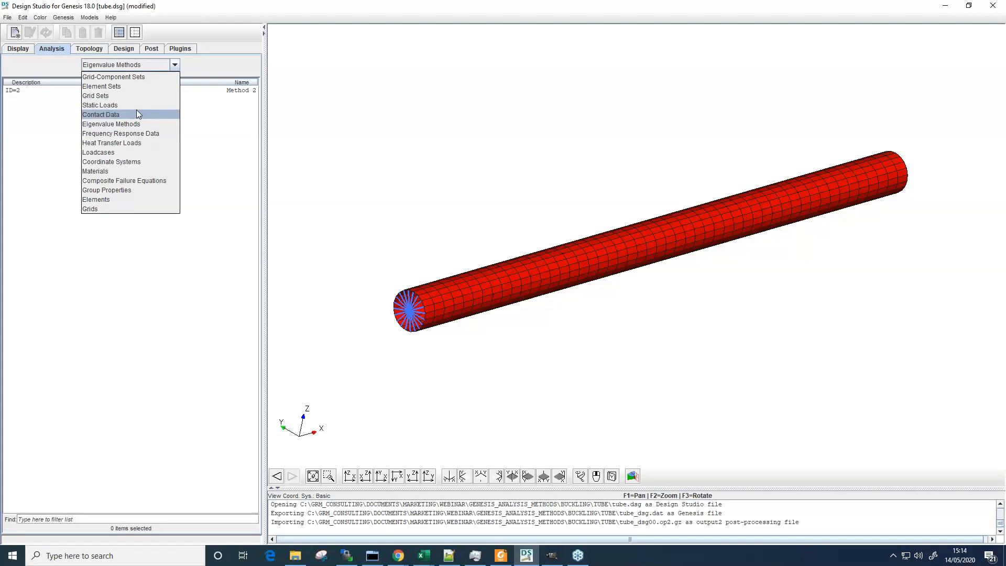
click(114, 152)
click(14, 33)
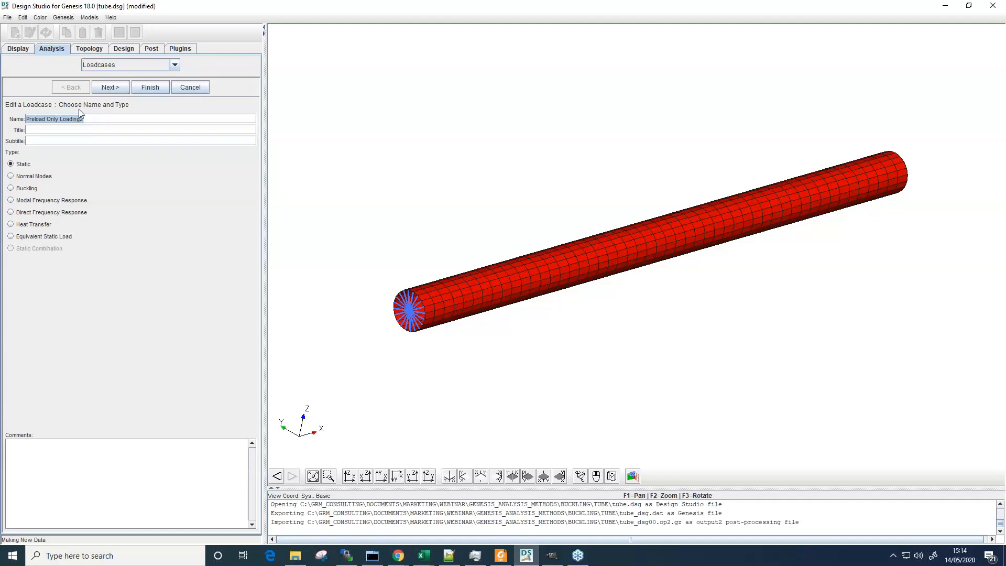
text(buckling)
click(26, 190)
click(110, 88)
Step: Assign eigenvalue method 2 Method 2 and the 1kN Compressive Force static loadcase to the buckling loadcase
click(144, 119)
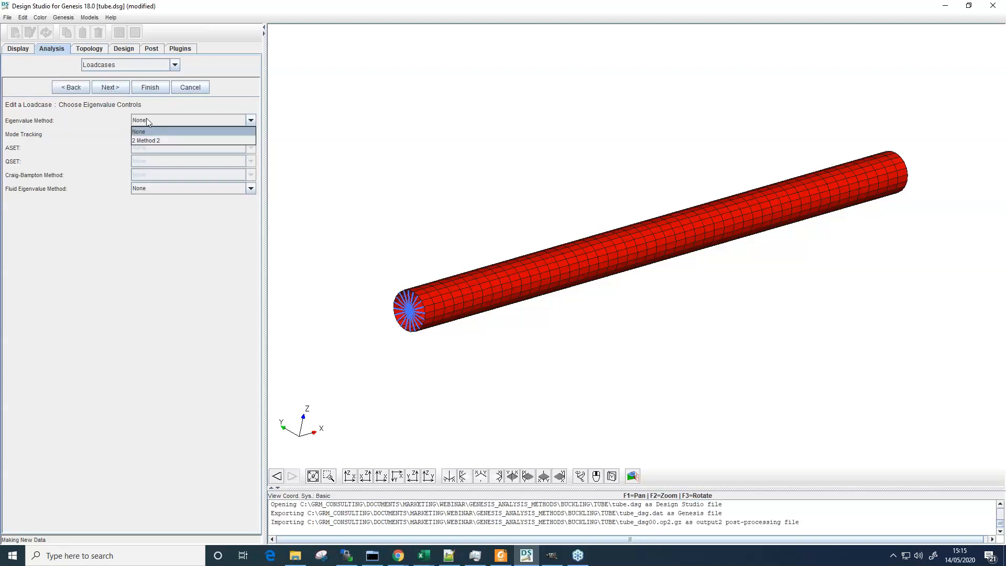
click(157, 141)
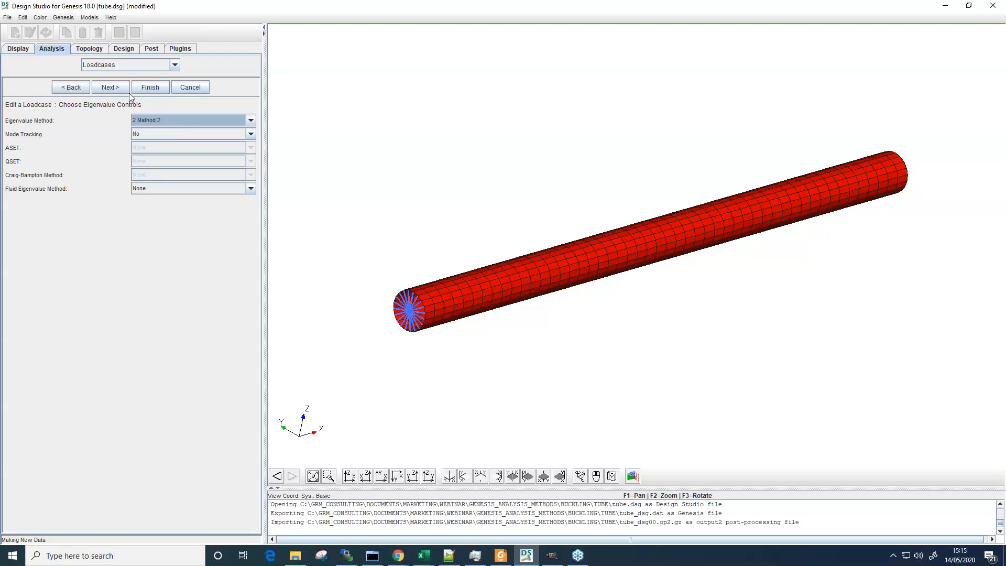
click(110, 88)
click(141, 120)
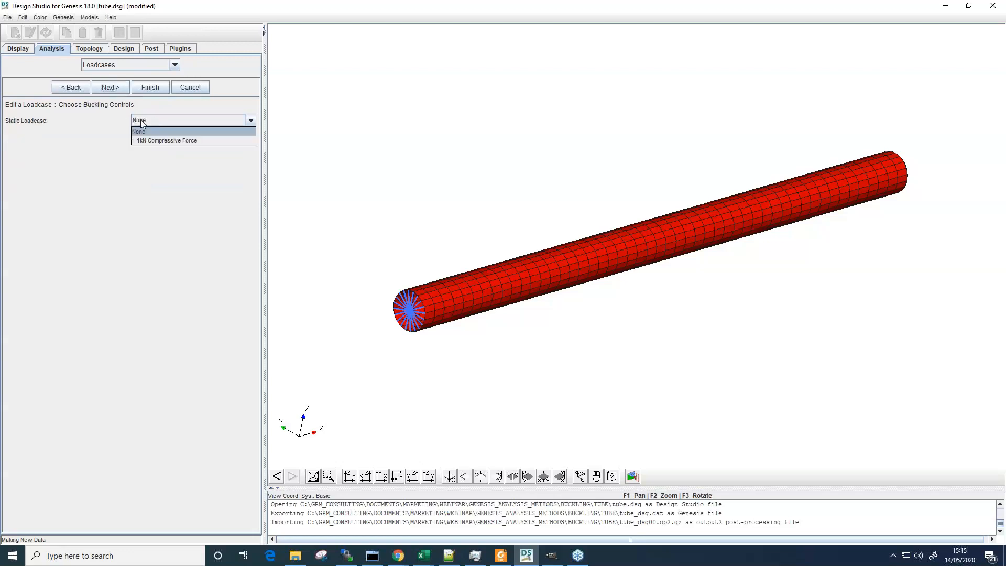
click(168, 141)
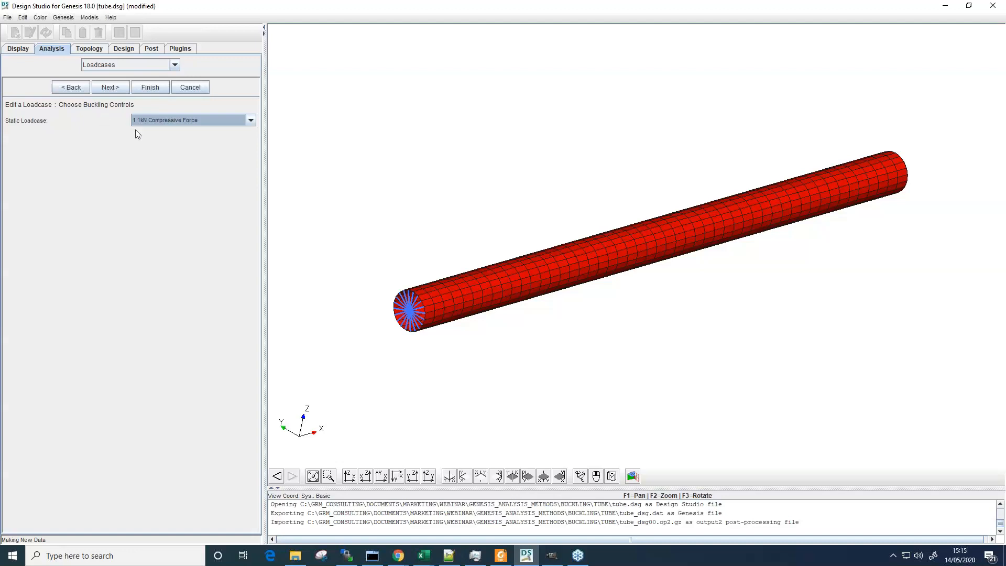
Step: Request Post displacement results for All in the buckling loadcase and finish editing it
click(119, 87)
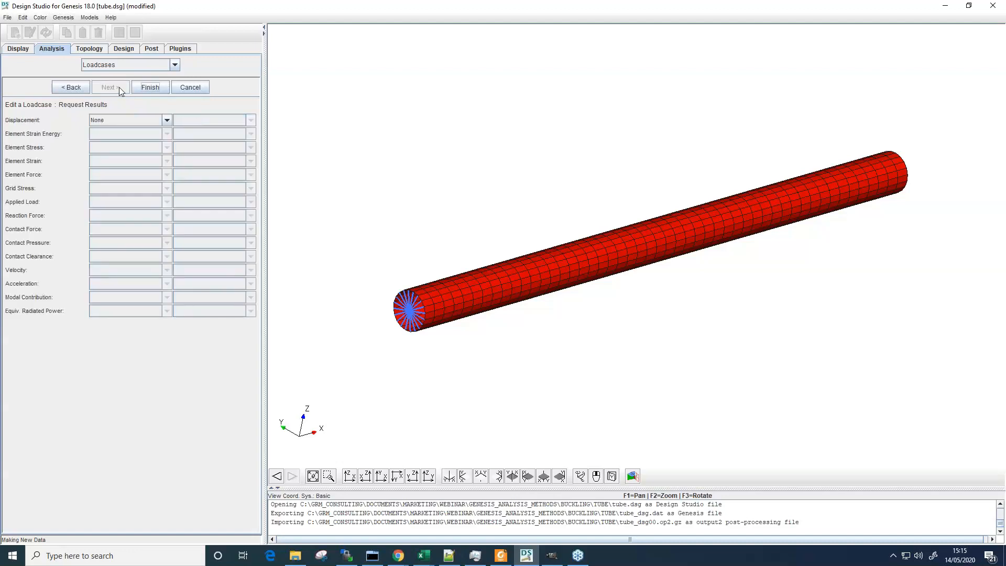
click(131, 120)
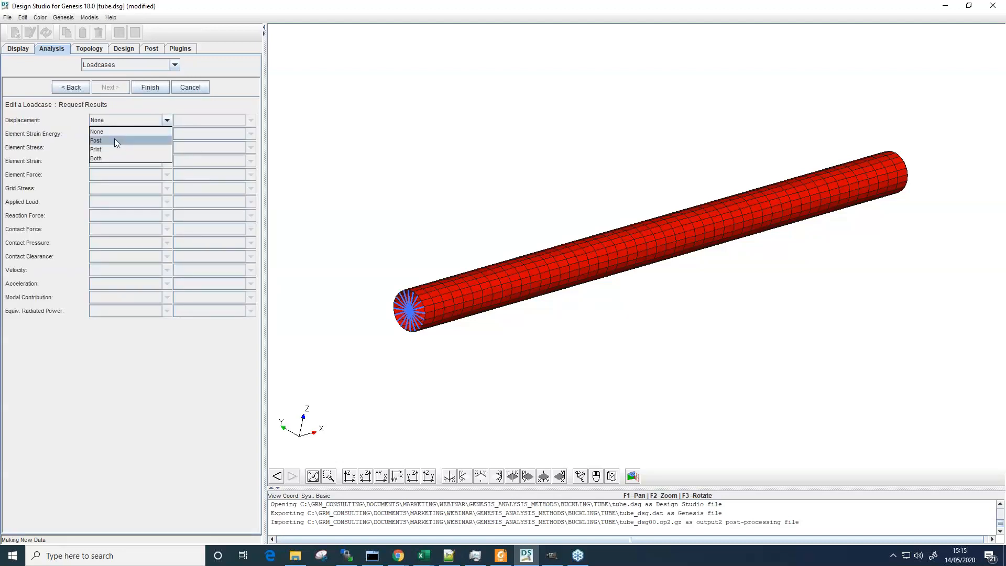
click(113, 140)
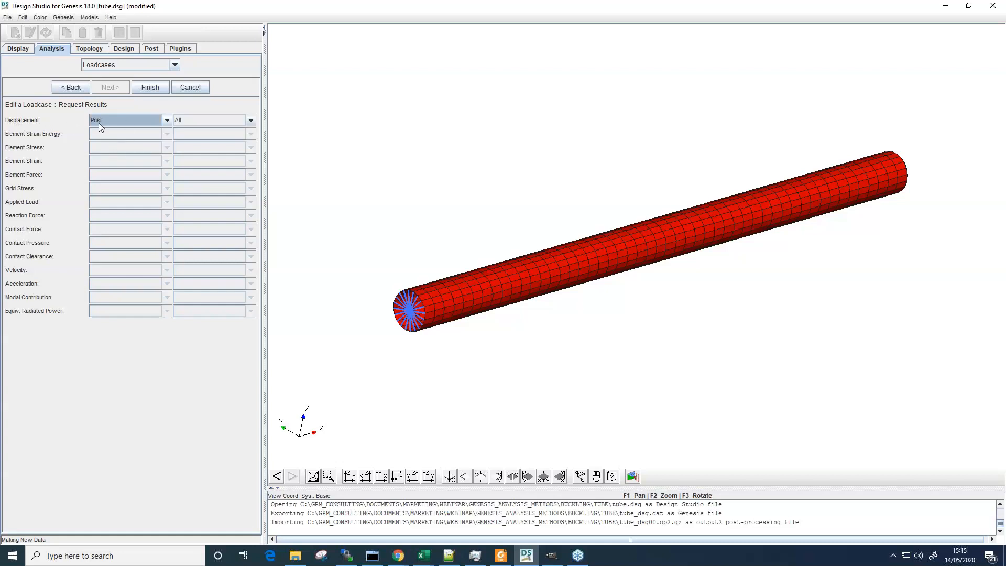
click(150, 87)
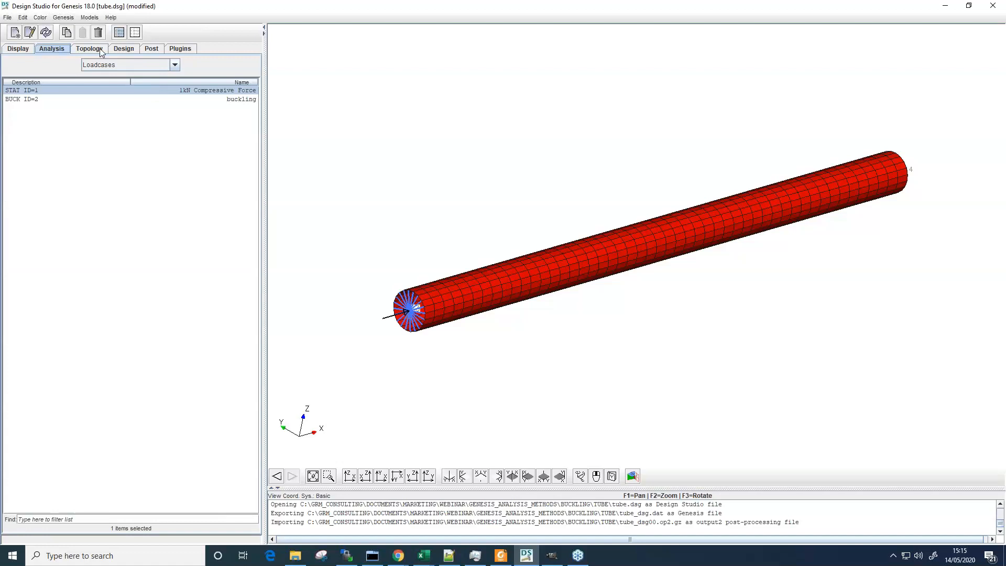
Step: Run a single Genesis analysis including the buckling loadcase and open the solver's output file
click(31, 99)
click(65, 19)
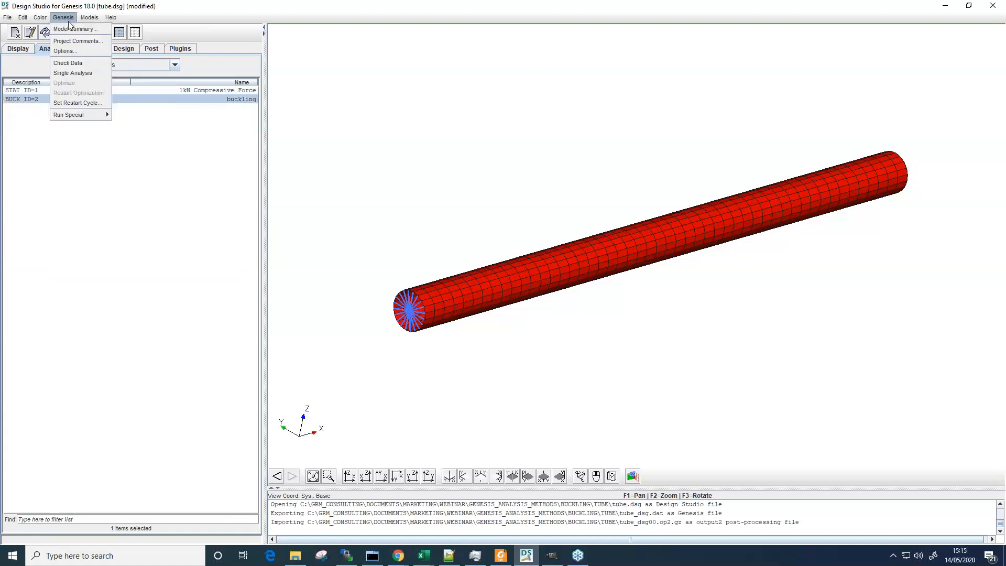
click(72, 73)
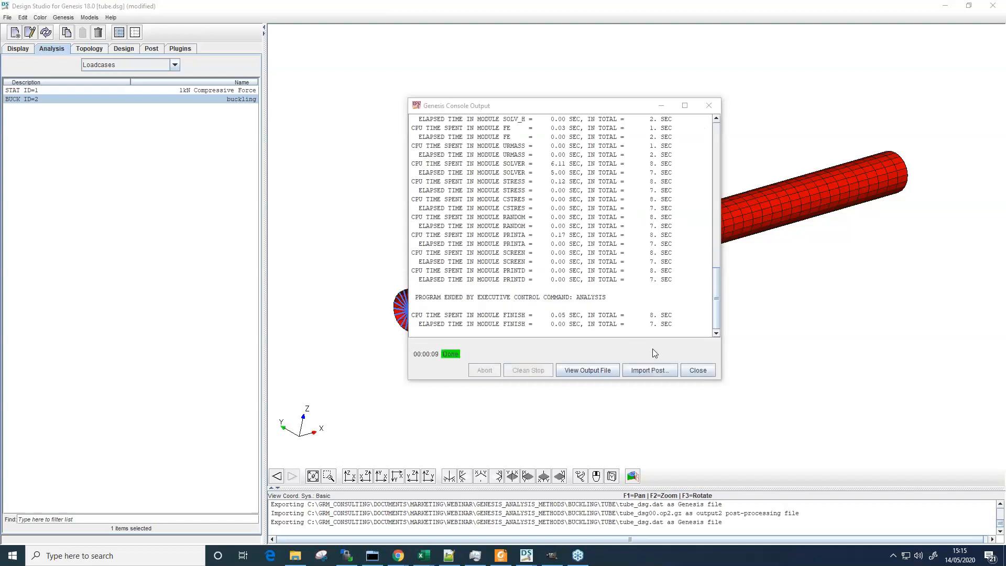
click(608, 368)
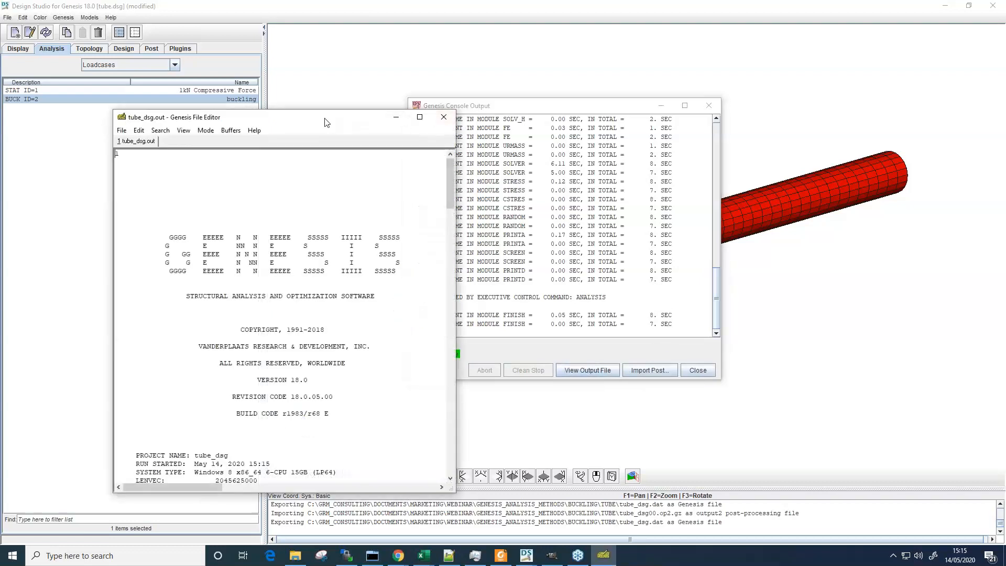
drag(324, 119, 266, 113)
Step: Import the tube_dsg00.op2.gz post-processing file and close the Genesis console output
click(653, 369)
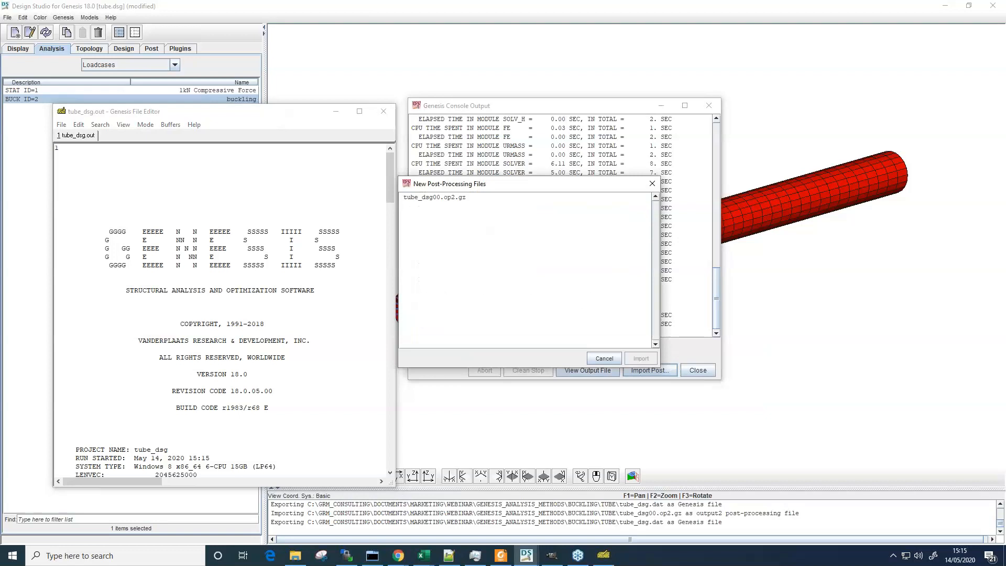
click(428, 197)
click(647, 360)
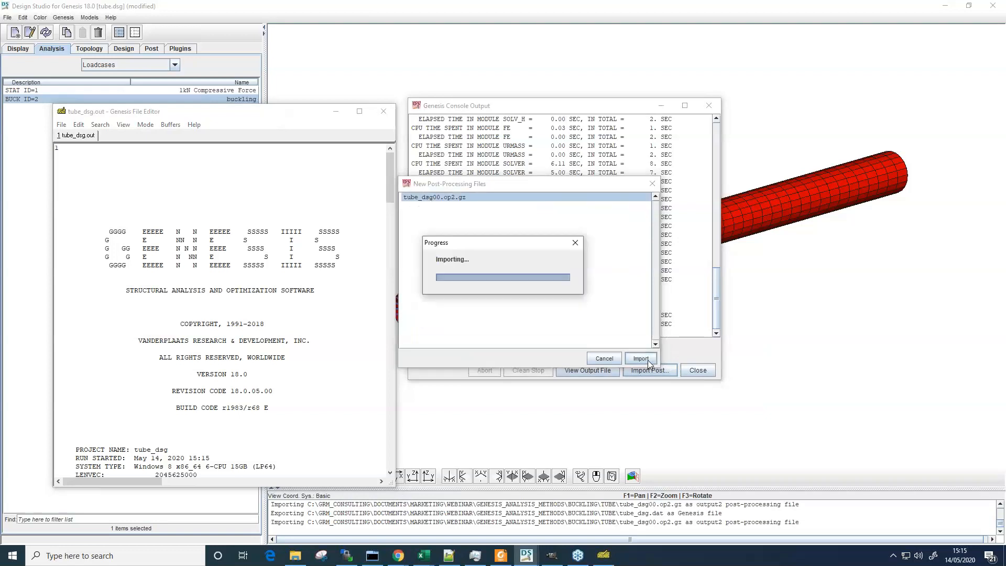
click(693, 370)
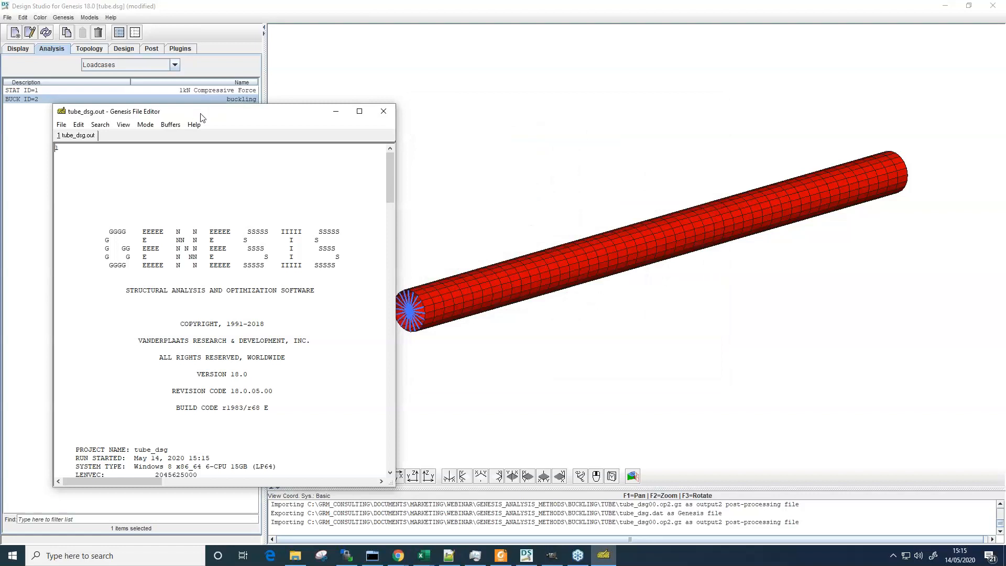
Step: View the displacement and shell stress plots of both loadcase 1 result sets on the tube
drag(200, 113, 536, 116)
click(150, 48)
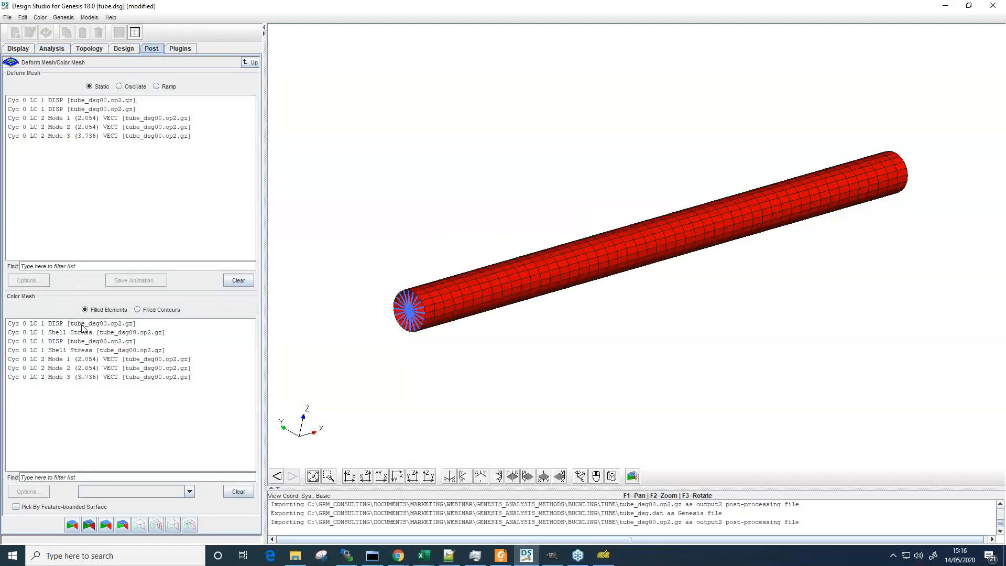
click(79, 323)
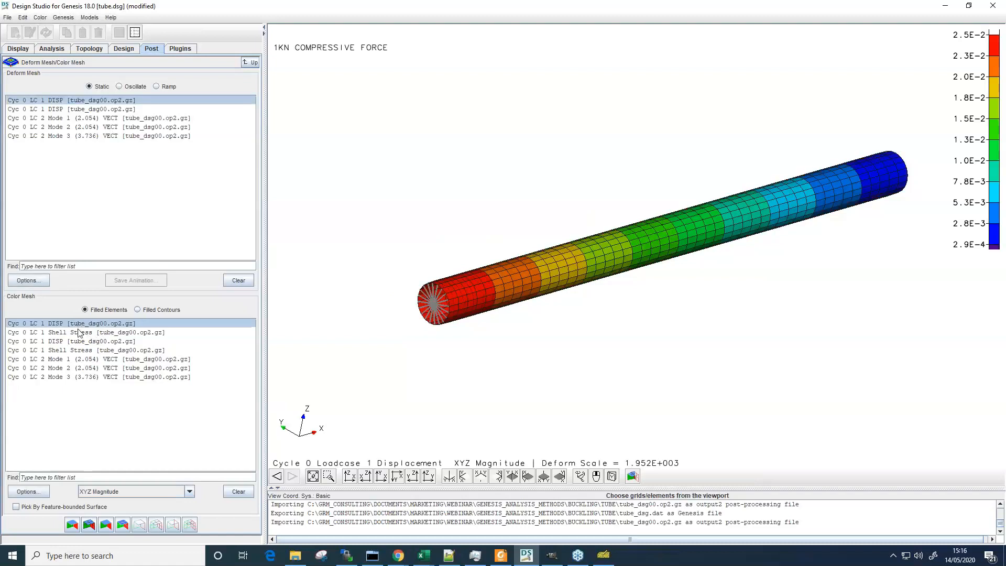
click(78, 333)
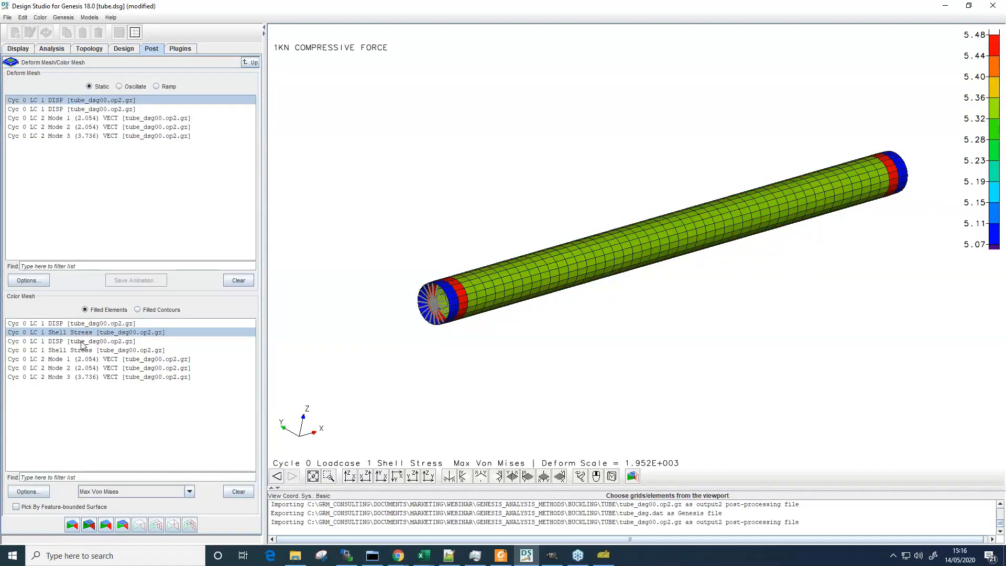
click(81, 342)
click(80, 350)
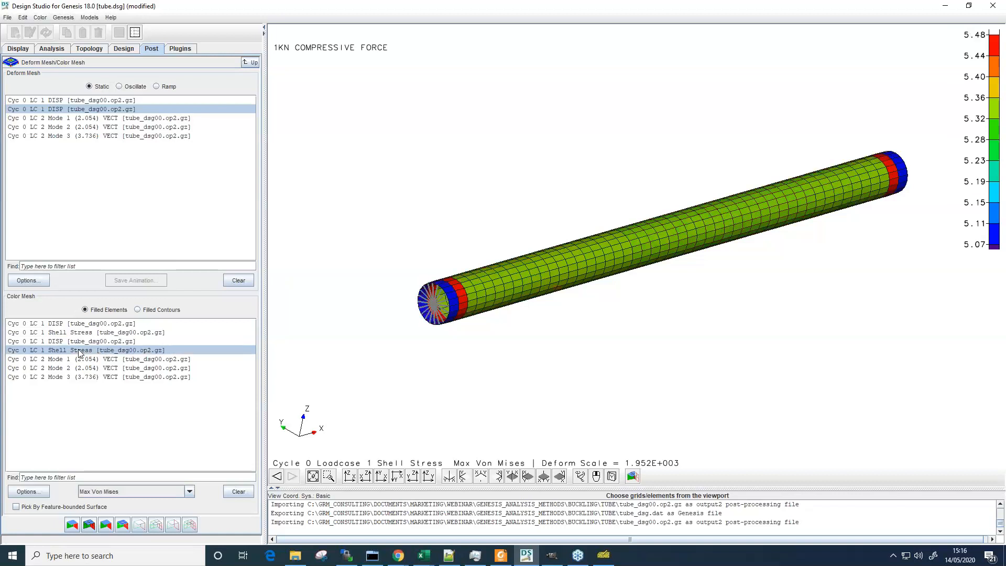
Step: Delete the first, duplicate DISP and Shell Stress datasets of loadcase 1 from the result datasets
click(250, 63)
click(84, 69)
drag(77, 76, 78, 83)
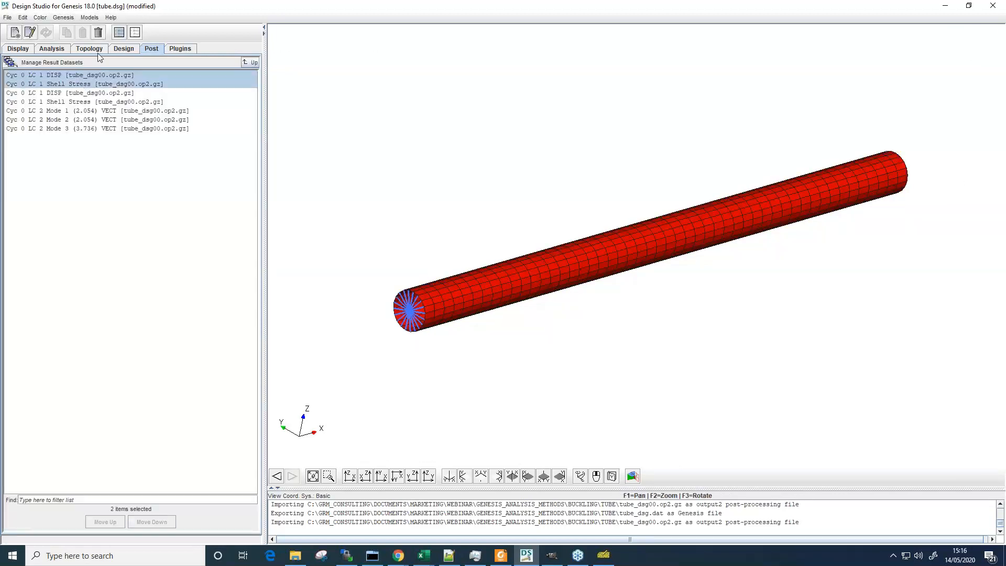
click(98, 32)
Step: Plot the buckling Mode 1 shape of loadcase 2 on the tube as a deformed, coloured mesh
click(249, 63)
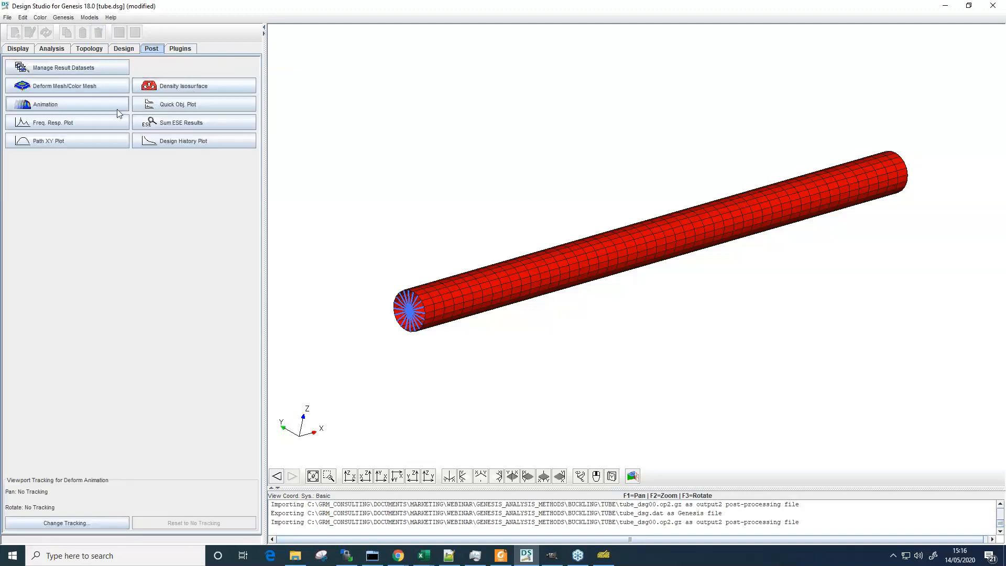
click(77, 84)
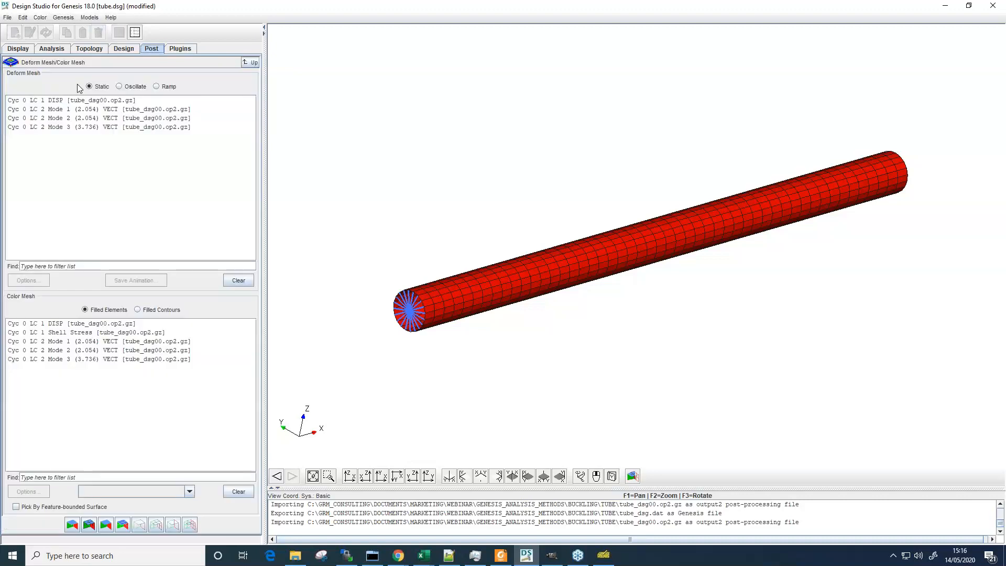
click(86, 343)
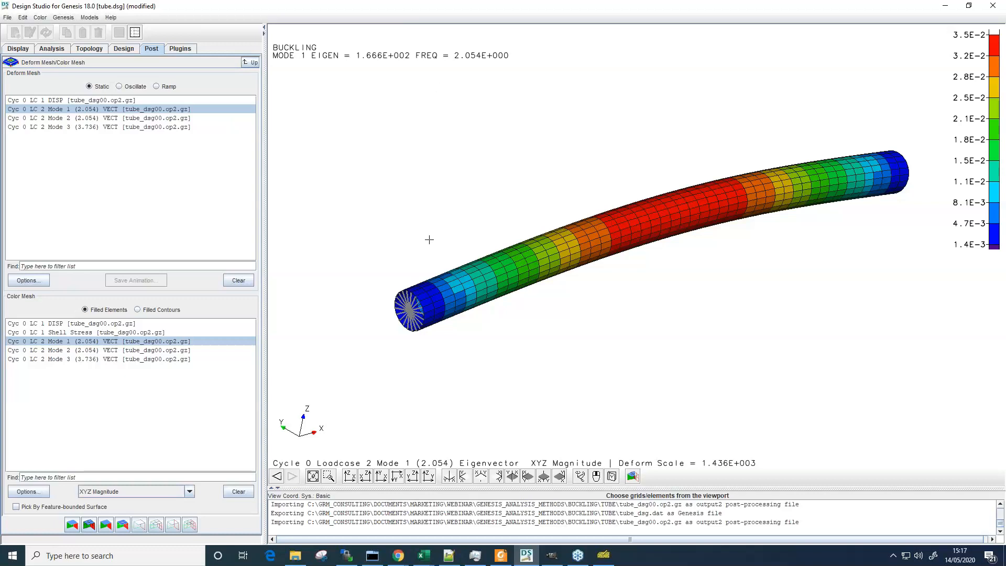
Step: Examine the buckling load factors near the end of tube_dsg.out, highlight the mode 1 factor, and close the file
click(603, 554)
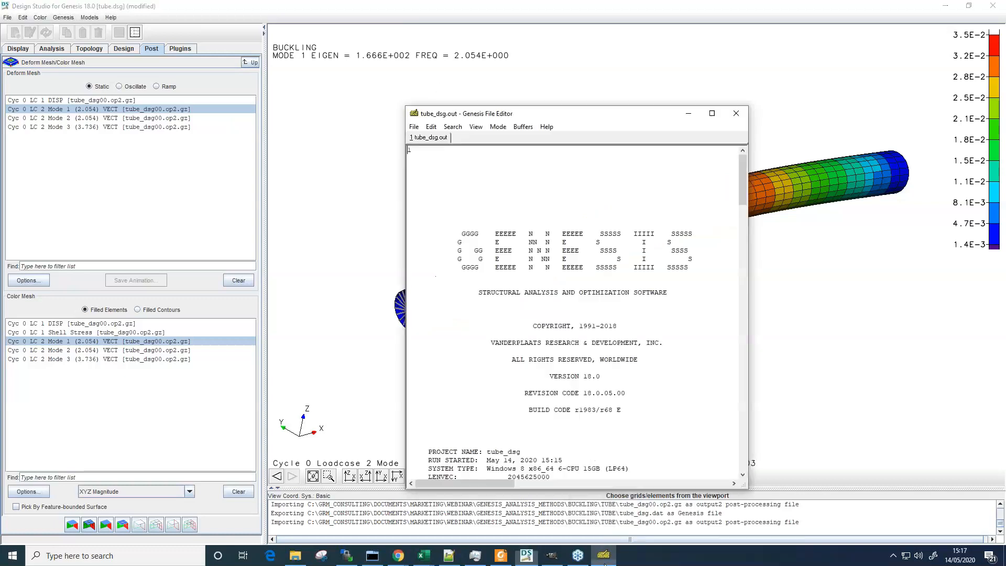
drag(455, 110, 590, 55)
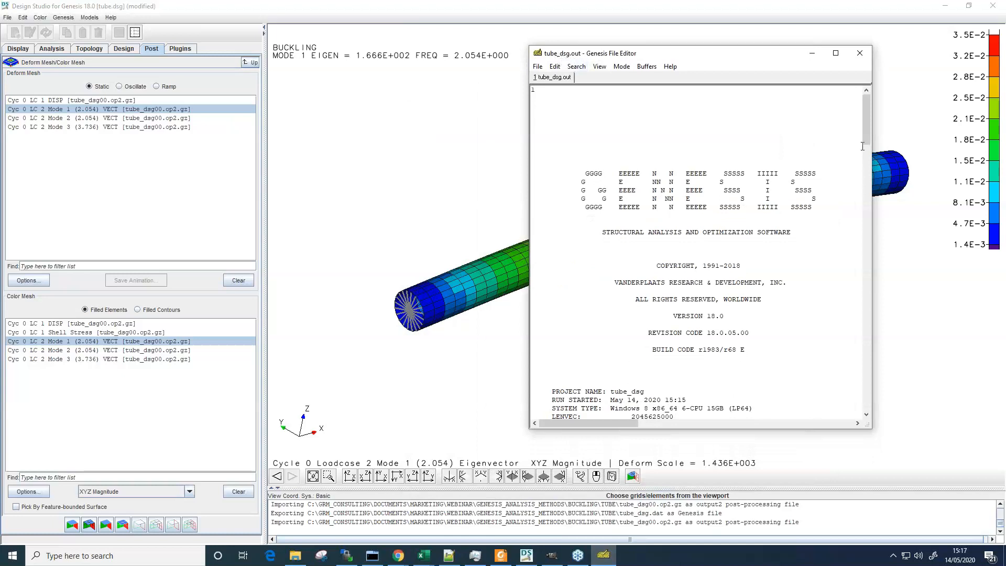
drag(865, 111, 846, 375)
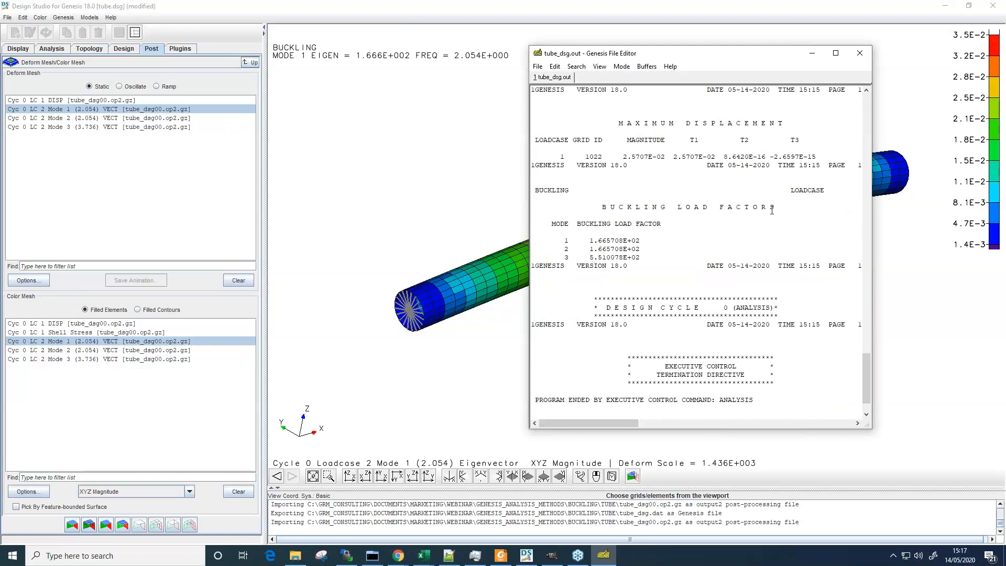
drag(590, 241, 640, 243)
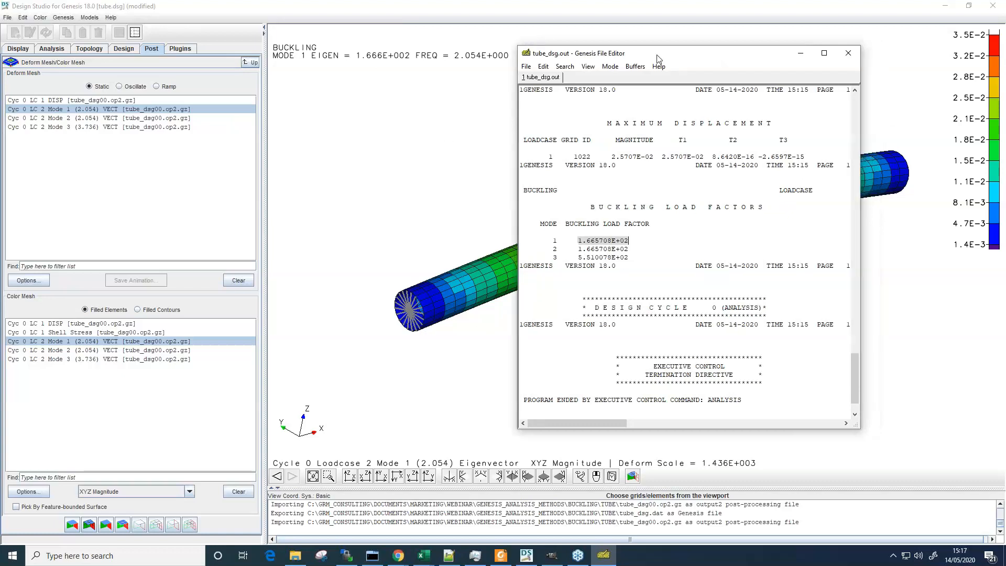
click(791, 52)
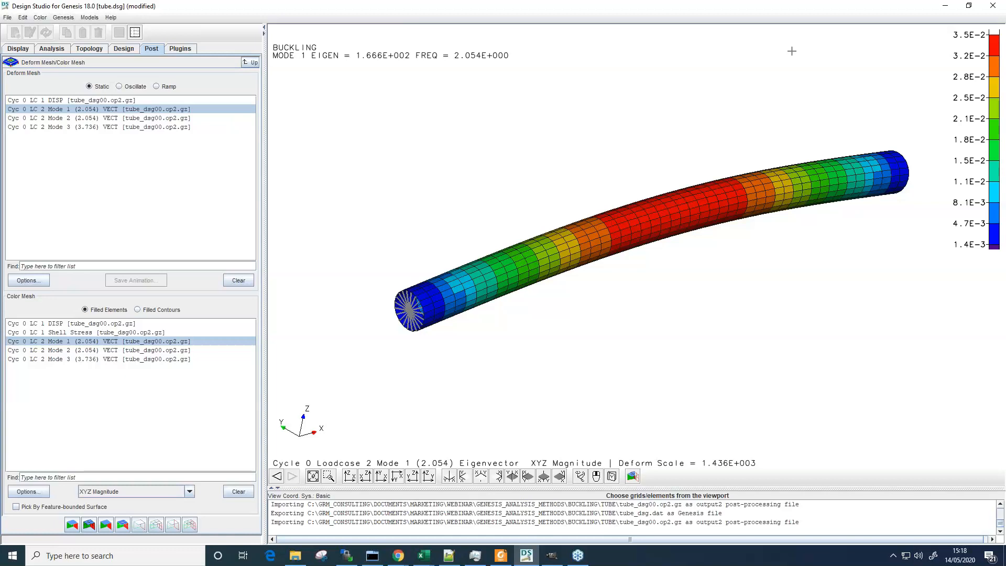
middle_drag(759, 367, 780, 324)
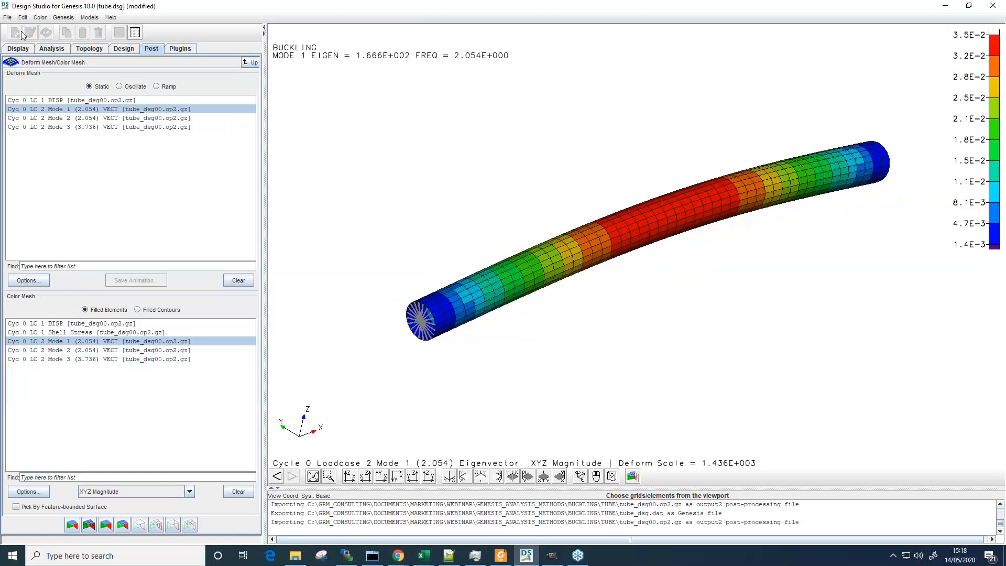
click(7, 17)
click(11, 42)
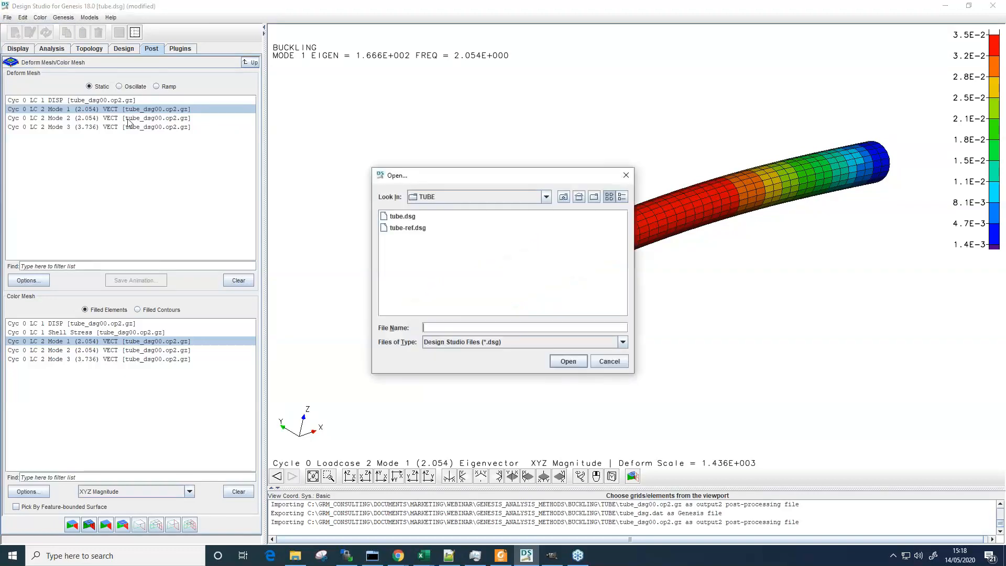
click(613, 361)
Step: Close the tube.dsg model
click(8, 18)
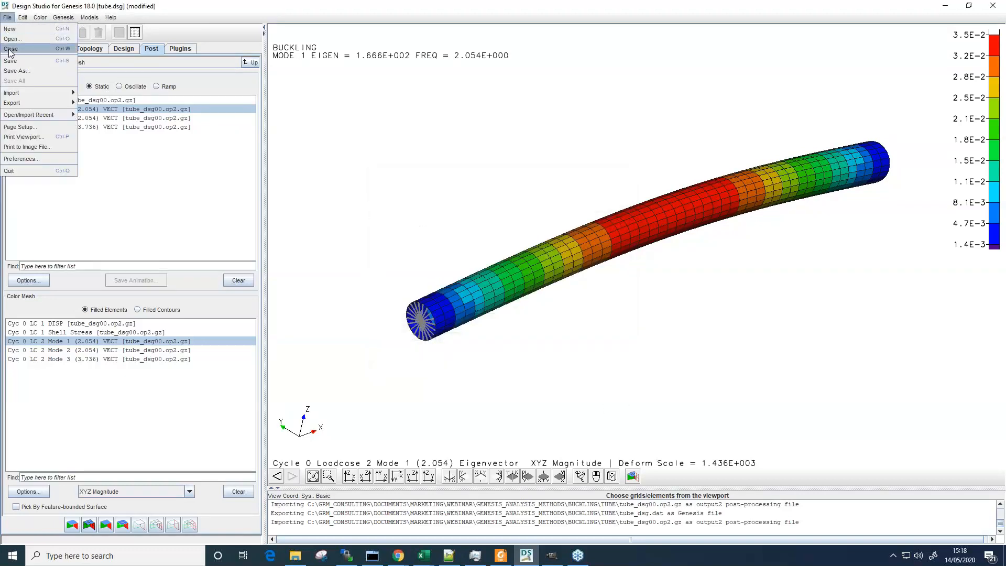
click(13, 52)
click(455, 295)
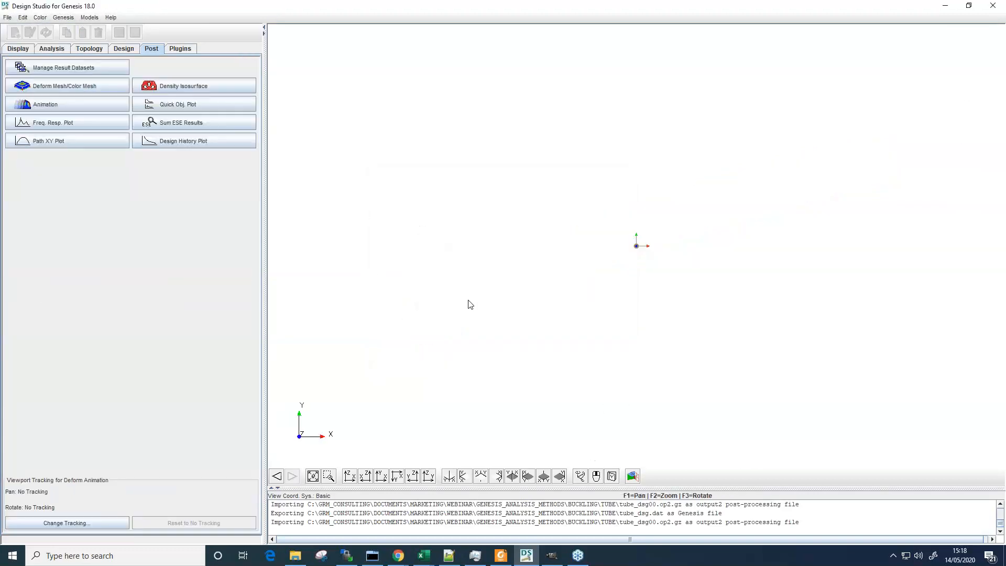